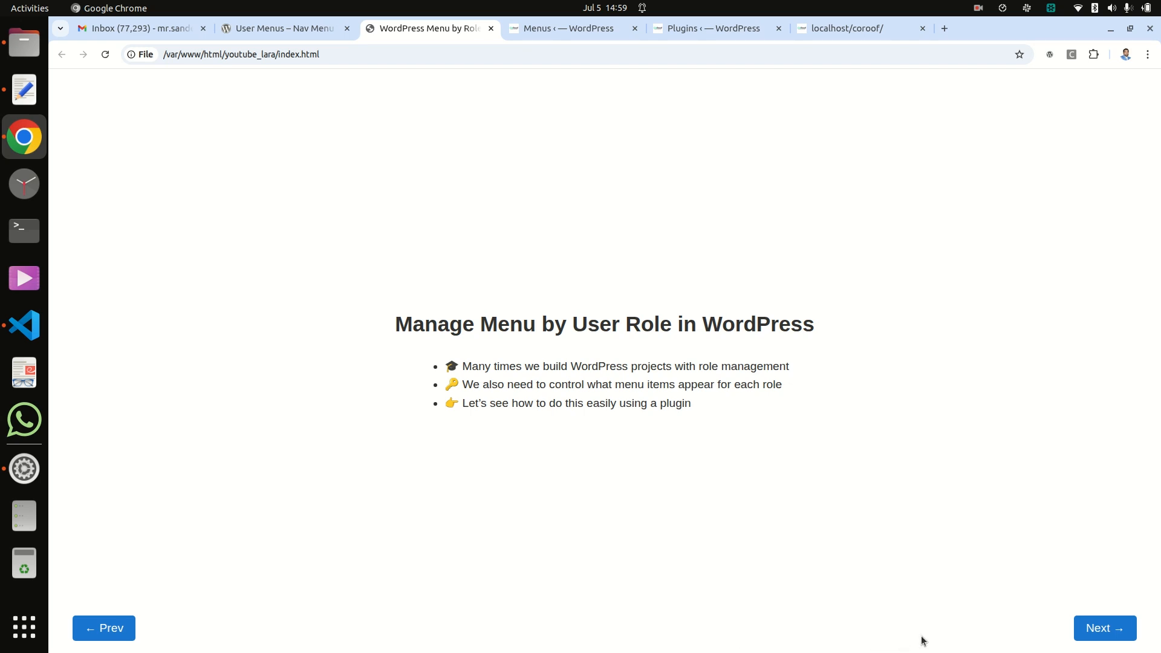
Advance the slides to 'Why Use Role-Based Menus?' and switch to the localhost CoRoof site
click(1096, 638)
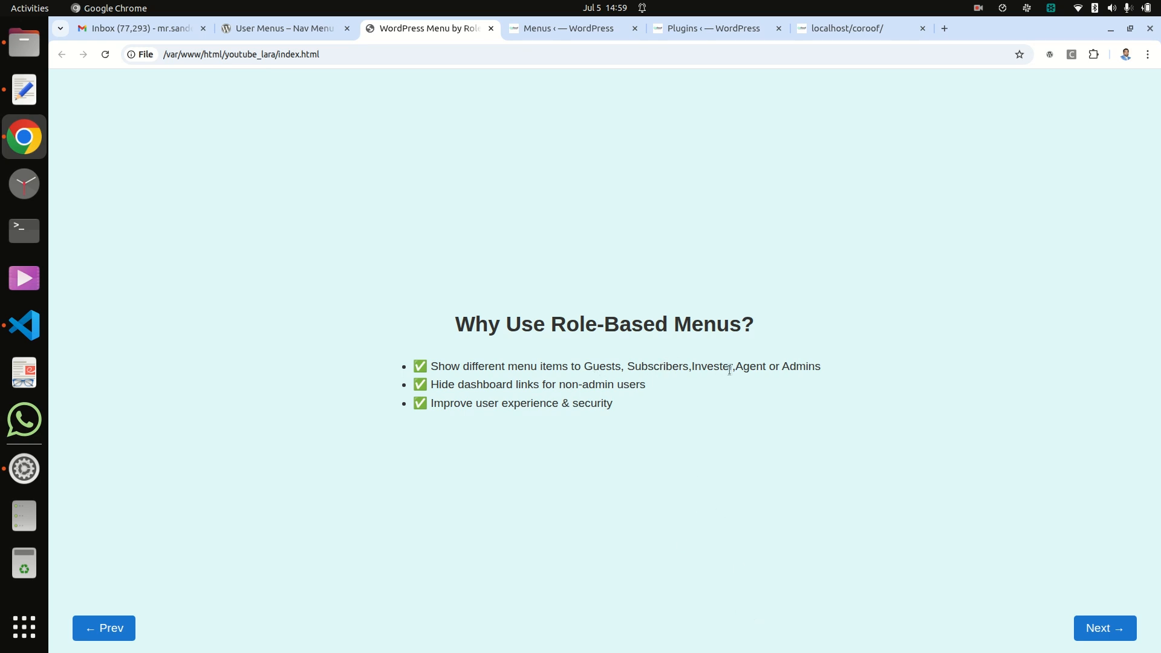
click(819, 31)
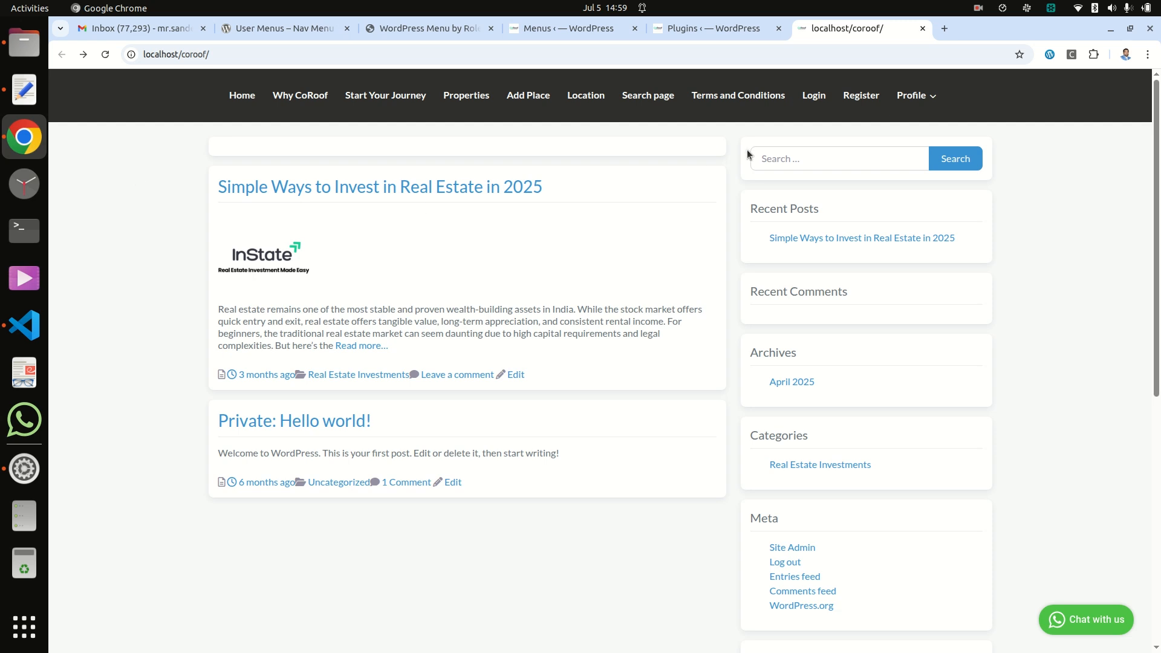
Reload the CoRoof front page, check the Profile dropdown, then return to the slides
right_click(162, 198)
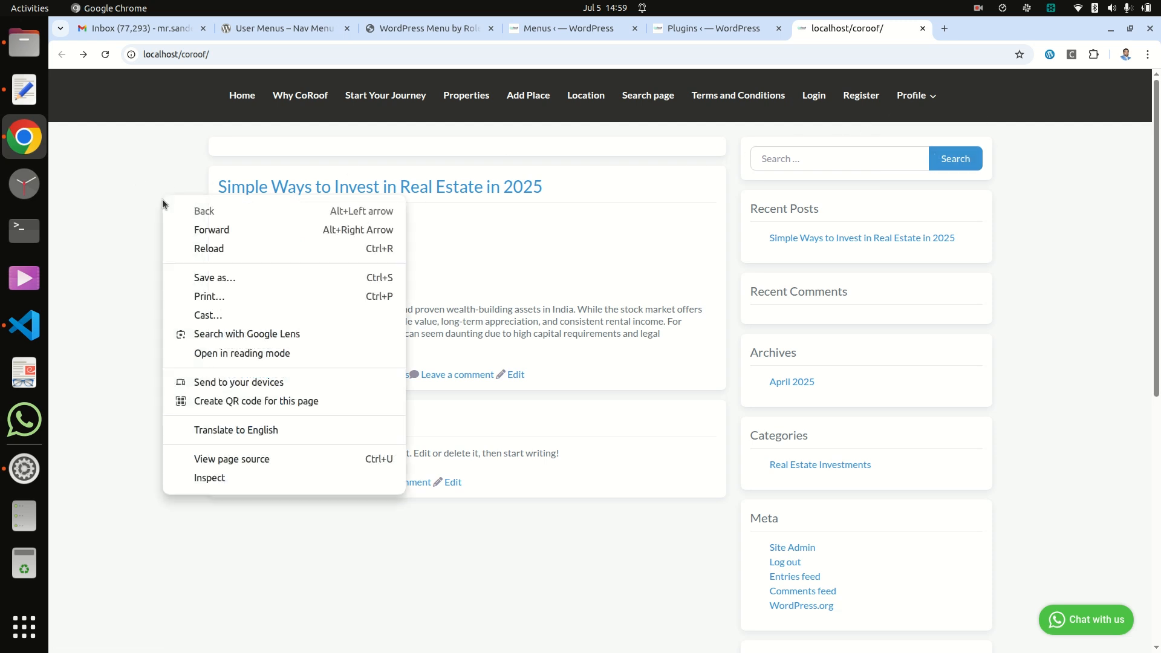
click(180, 250)
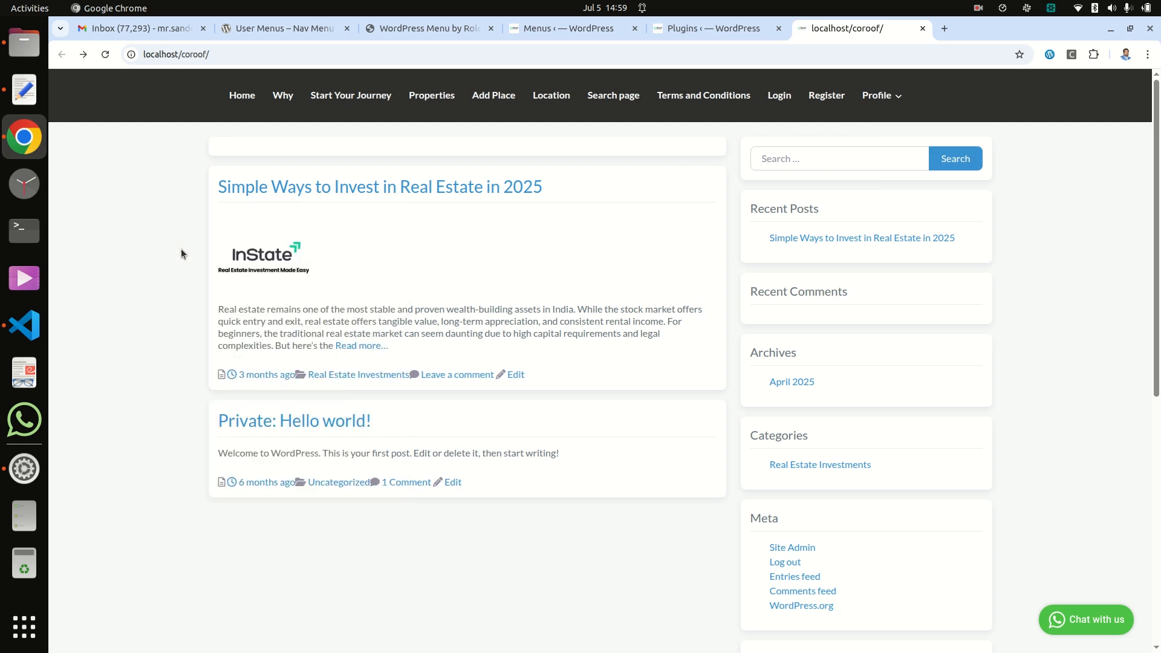
mouse_move(884, 97)
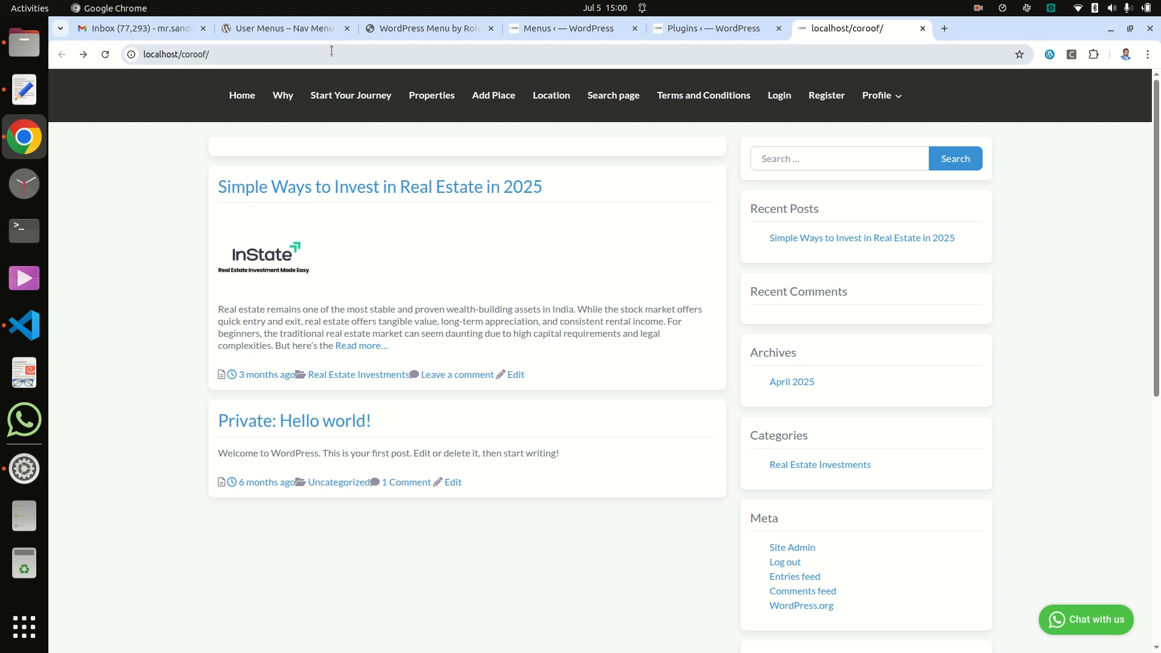
click(396, 28)
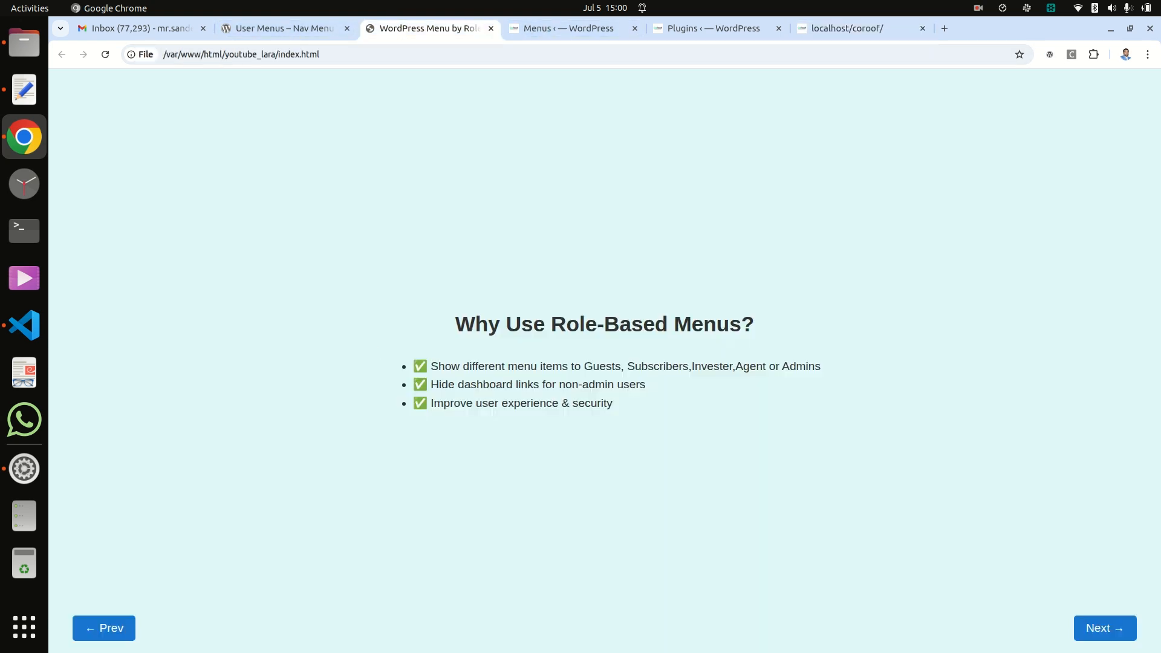
Advance the slides twice to 'How to Install & Use' and bring up the Installed Plugins list
click(1092, 630)
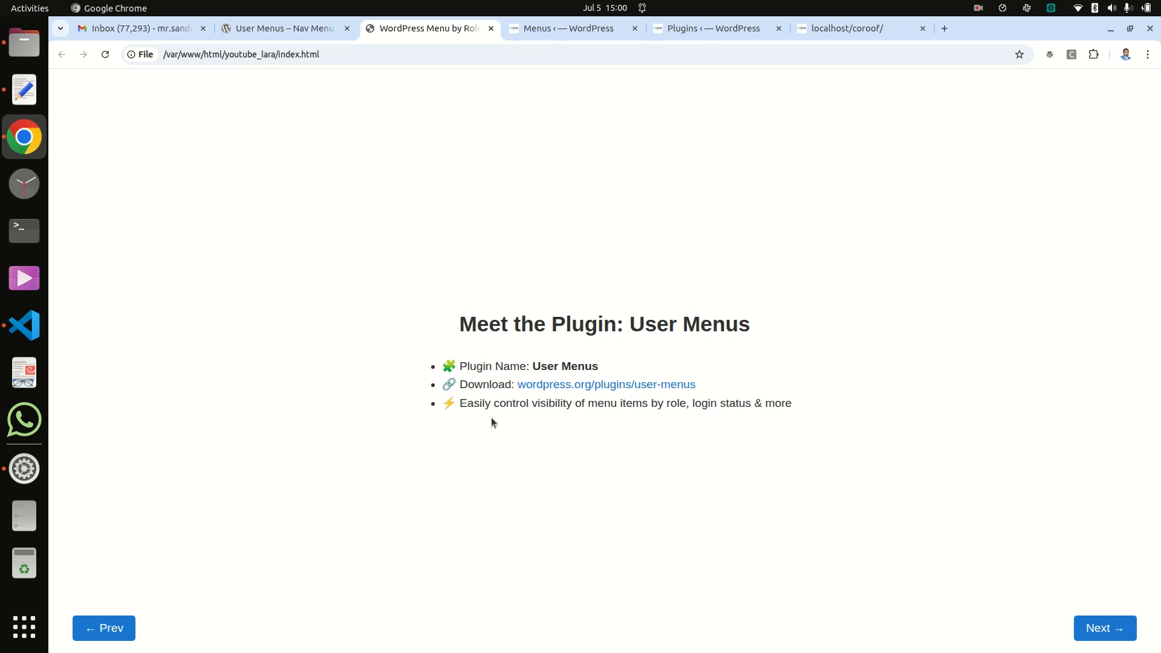
click(1094, 632)
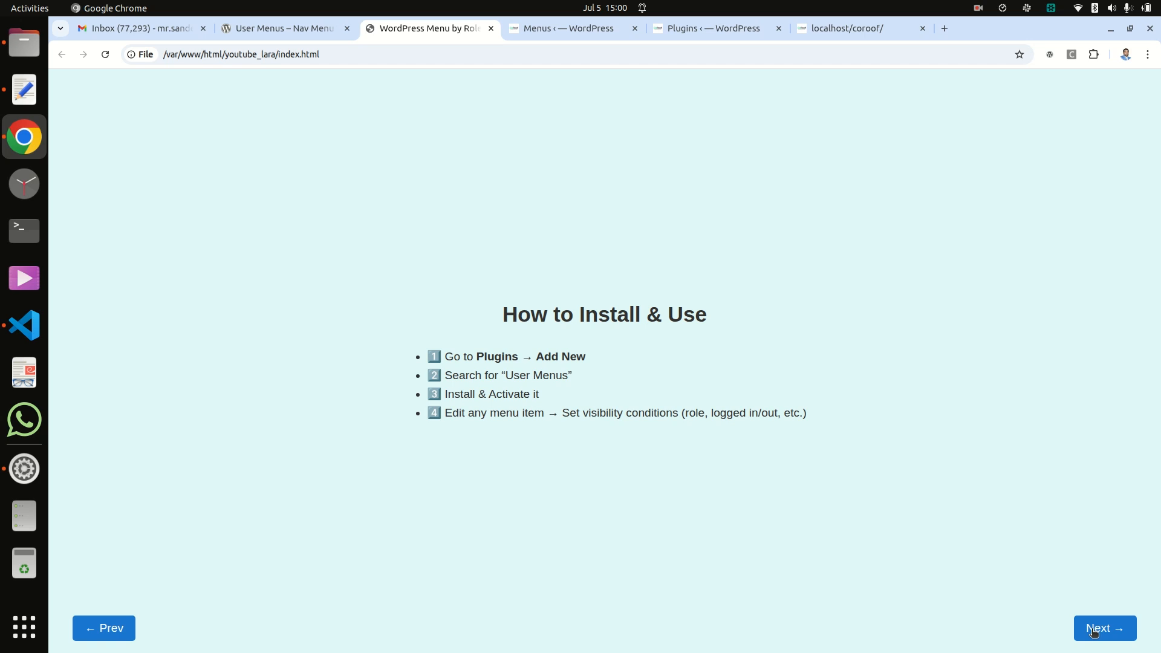
click(718, 27)
scroll(572, 265, up, 5)
scroll(573, 270, up, 10)
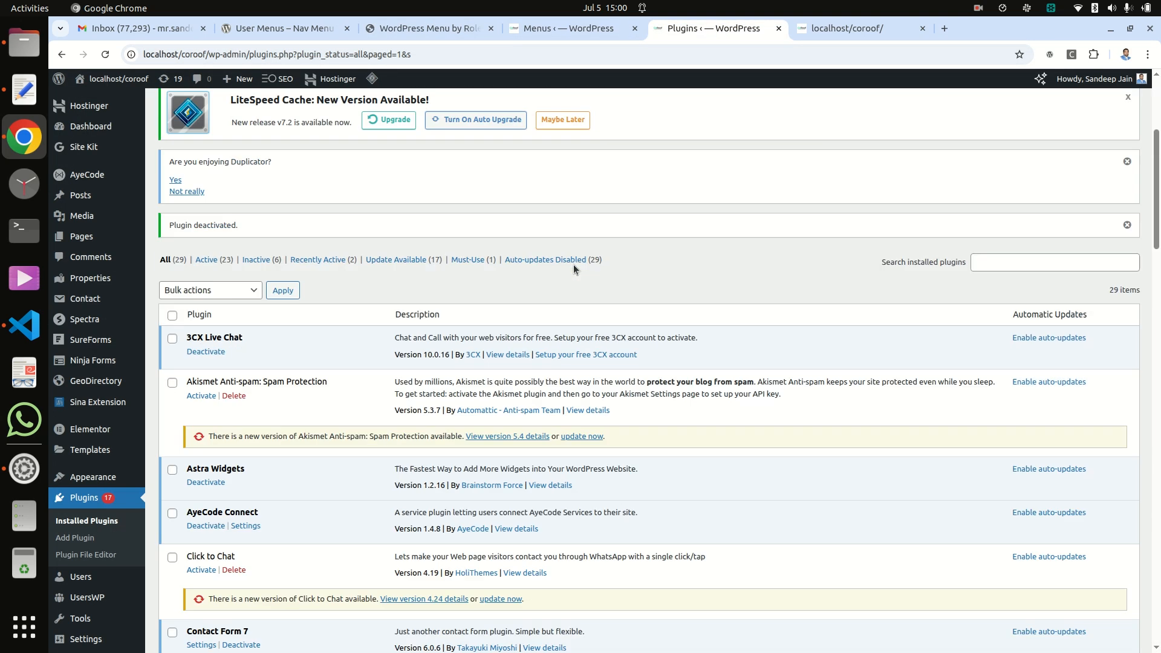
Search Add Plugins for 'user menus' after checking the install steps on the slides
click(235, 189)
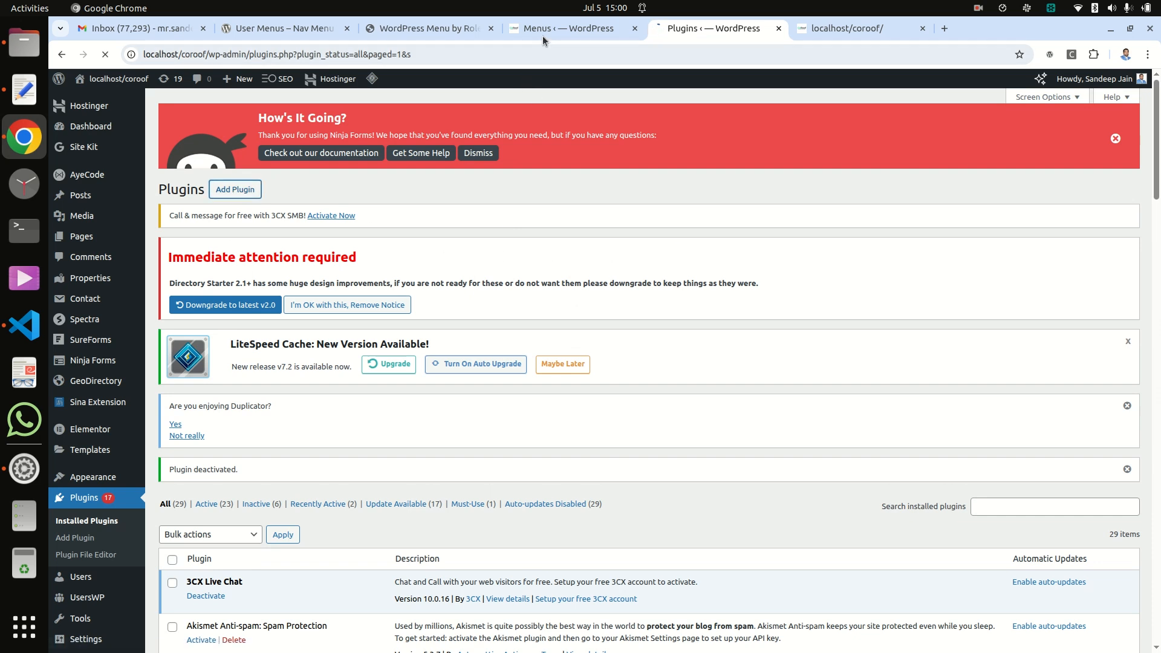
click(430, 32)
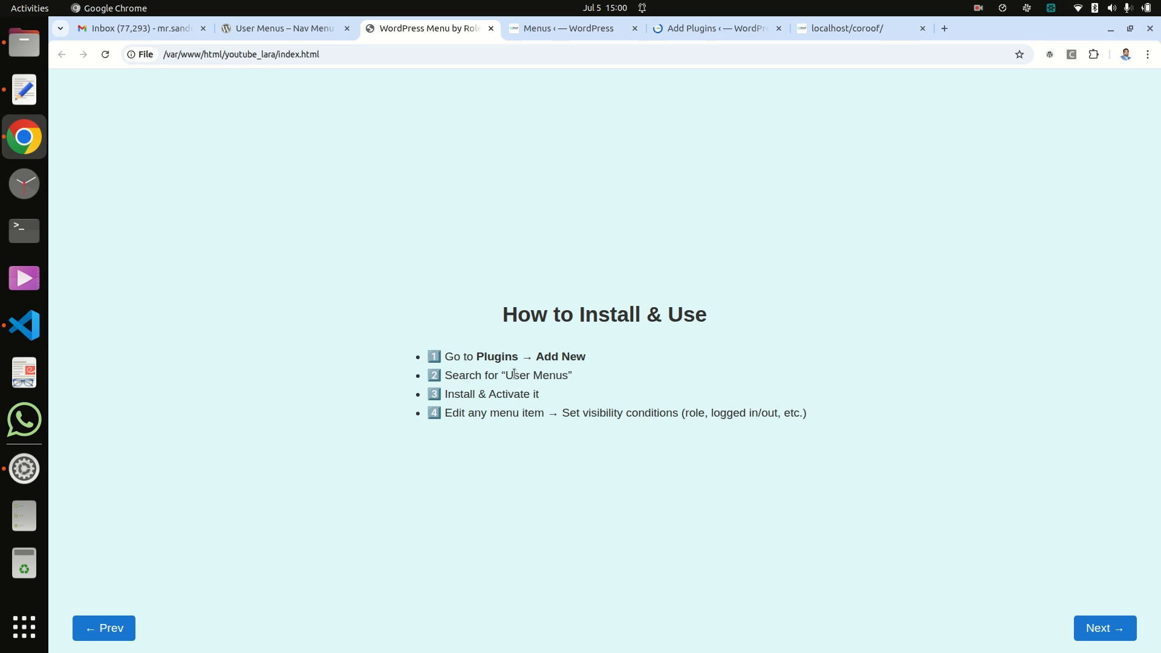
click(694, 31)
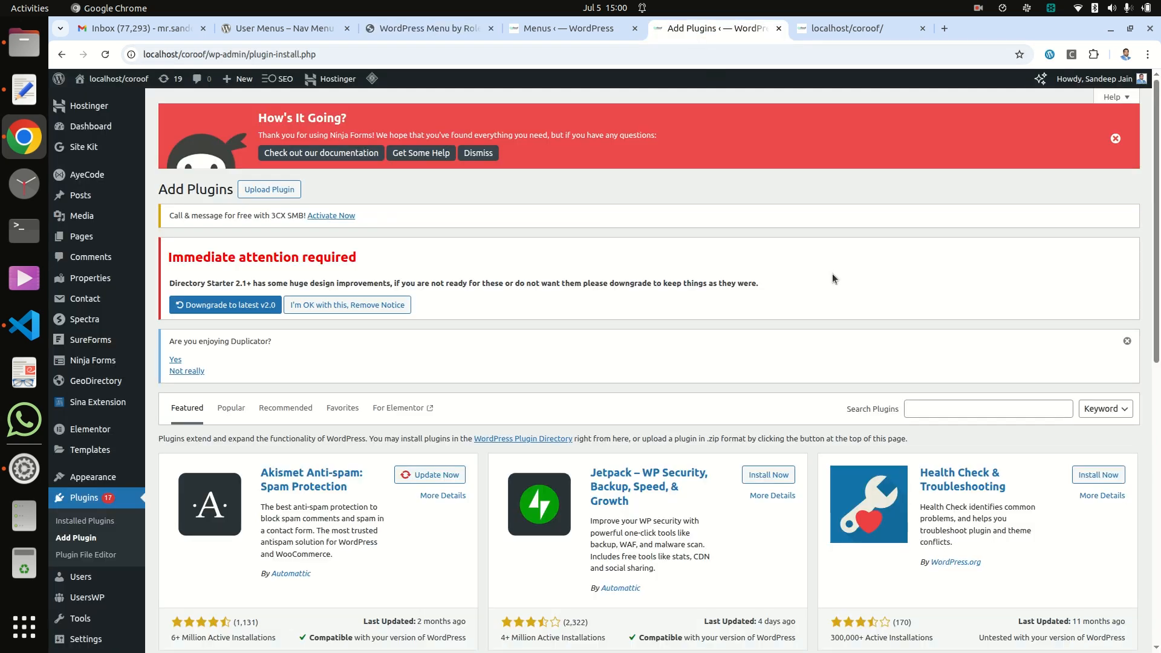
click(943, 415)
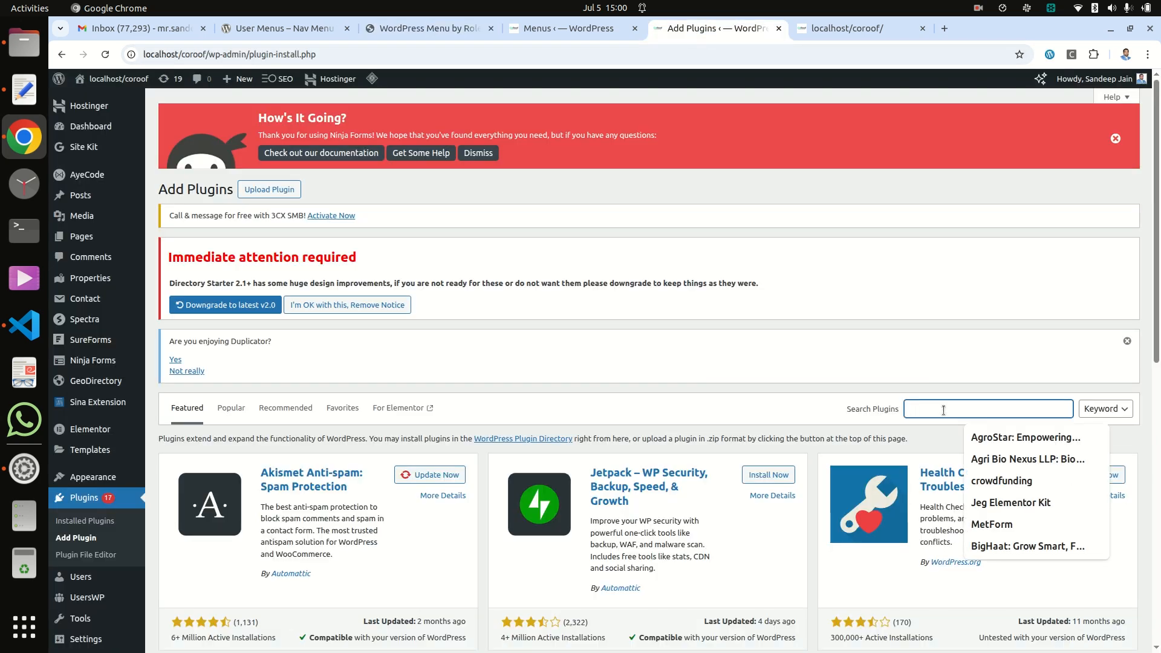
text(user menus)
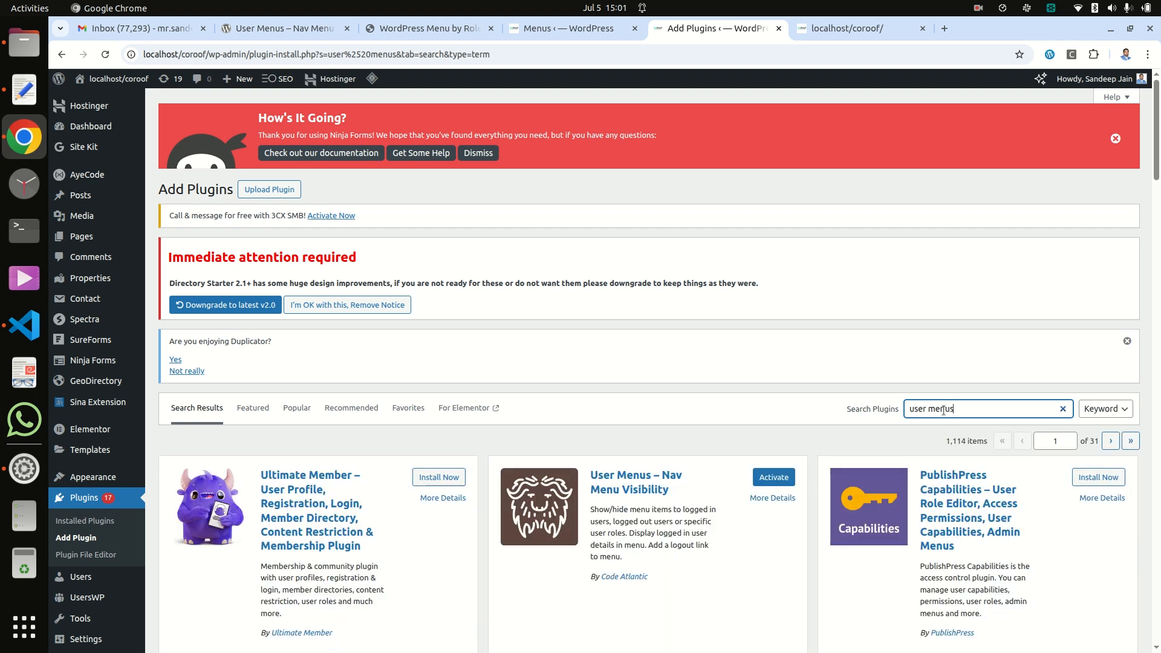
scroll(713, 556, down, 5)
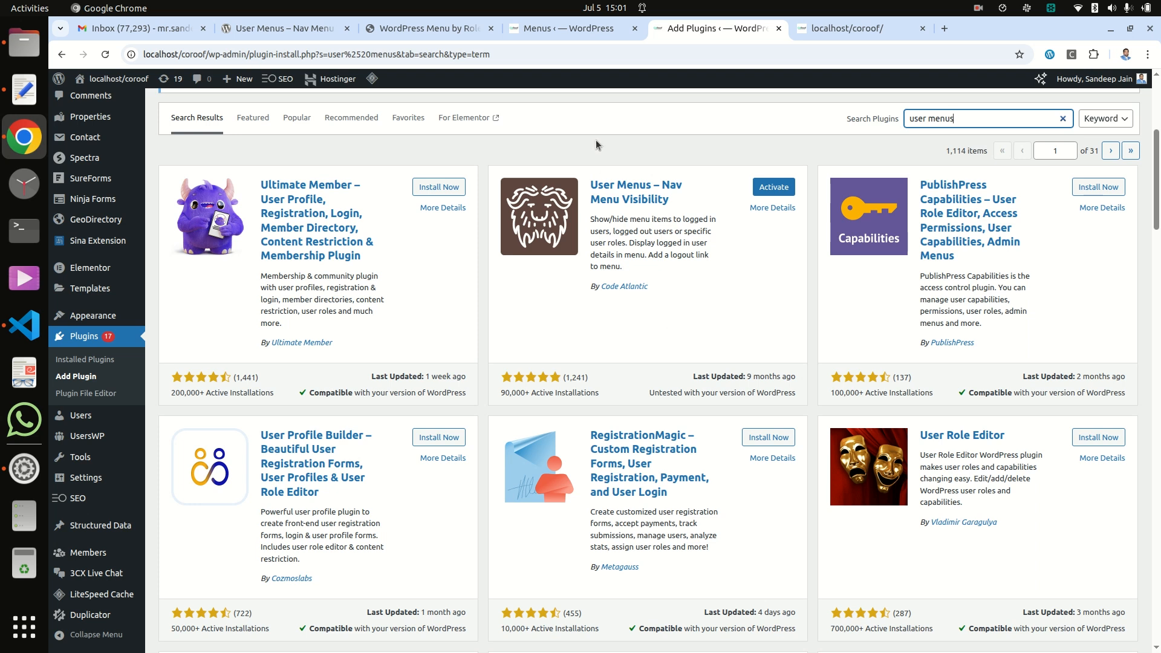
Activate User Menus – Nav Menu Visibility, skip the opt-in, and advance the slides to Takeaways
click(778, 190)
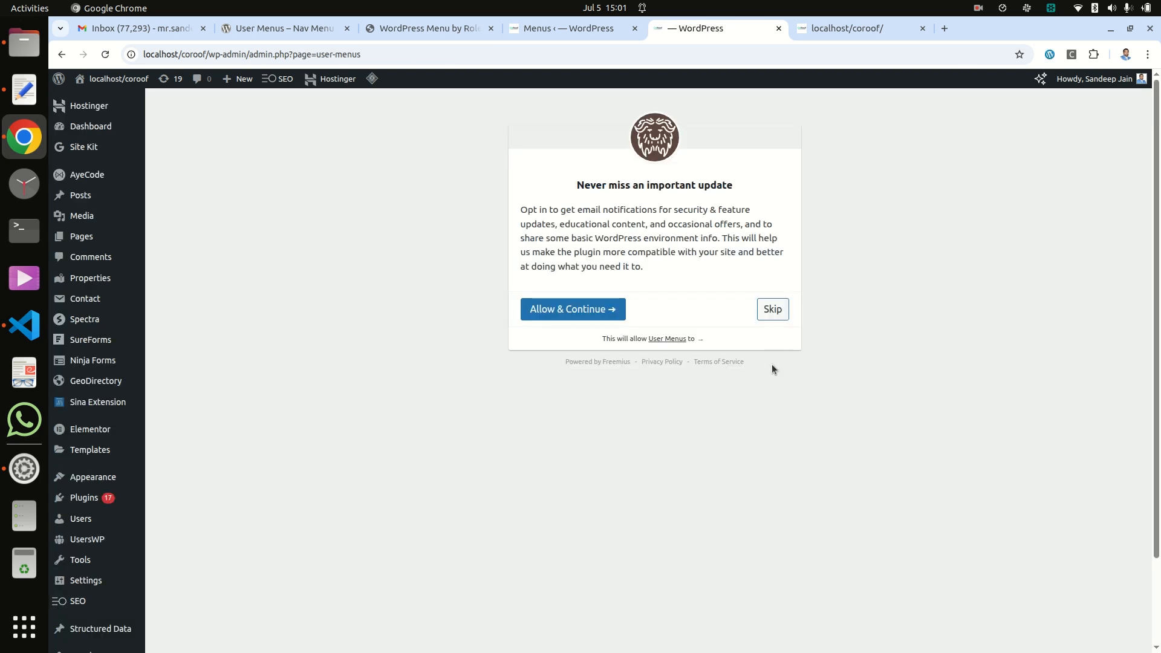
click(773, 310)
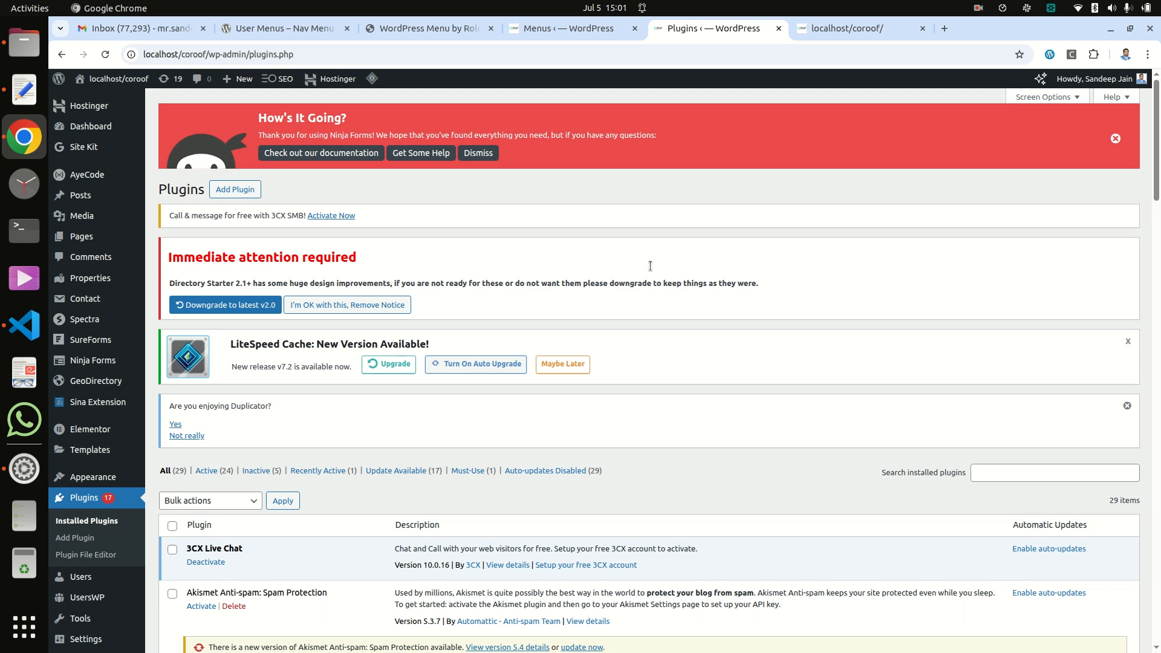
click(443, 29)
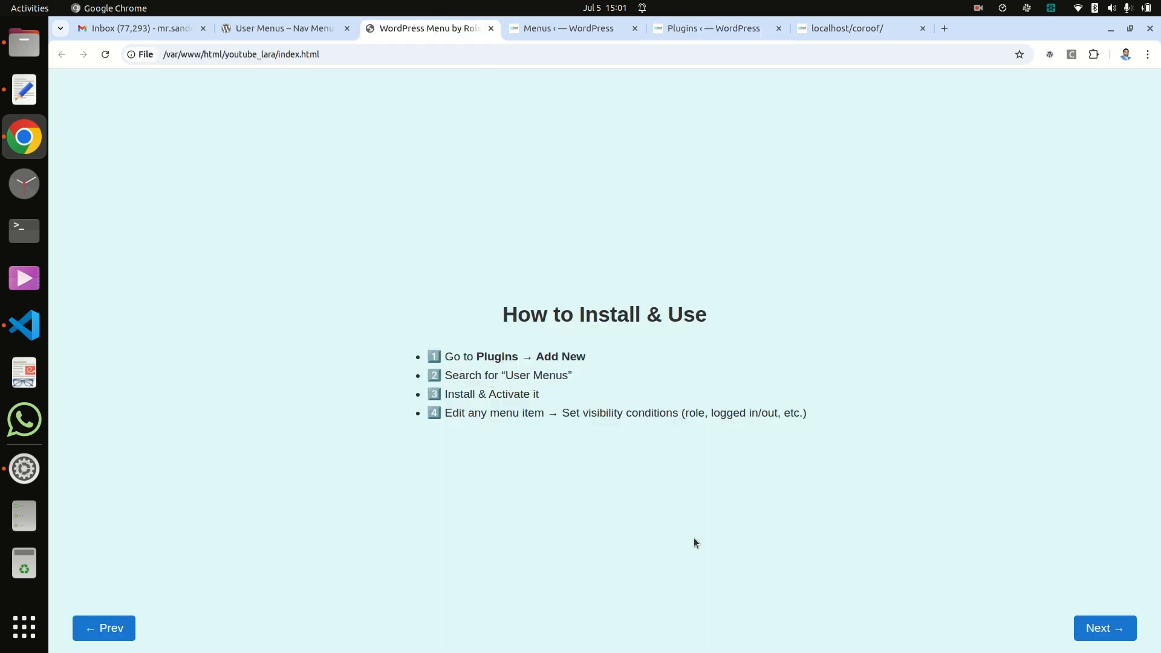
click(1100, 629)
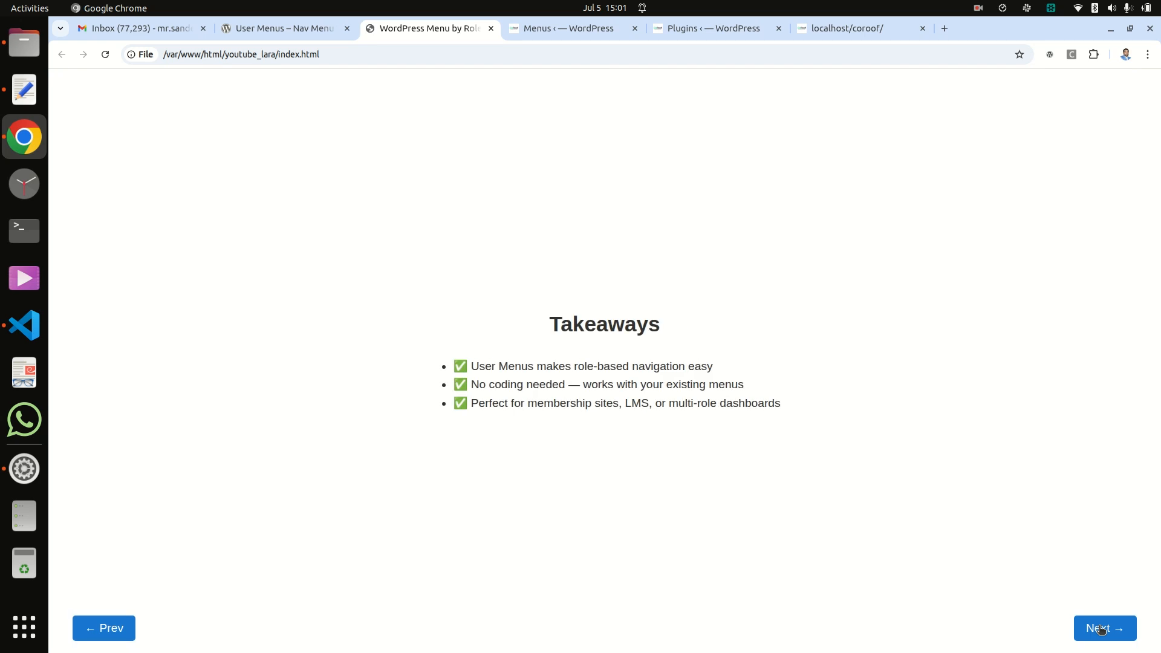
Reload the menu editor and limit the Login item to Logged Out Users
click(554, 27)
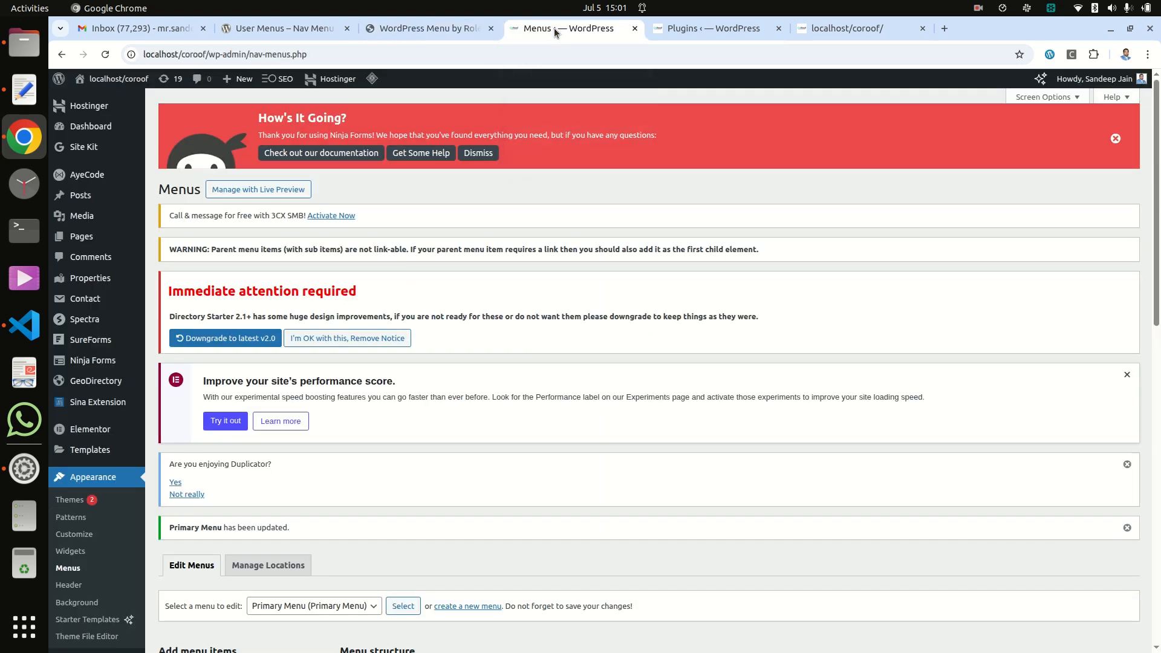
right_click(620, 185)
click(661, 239)
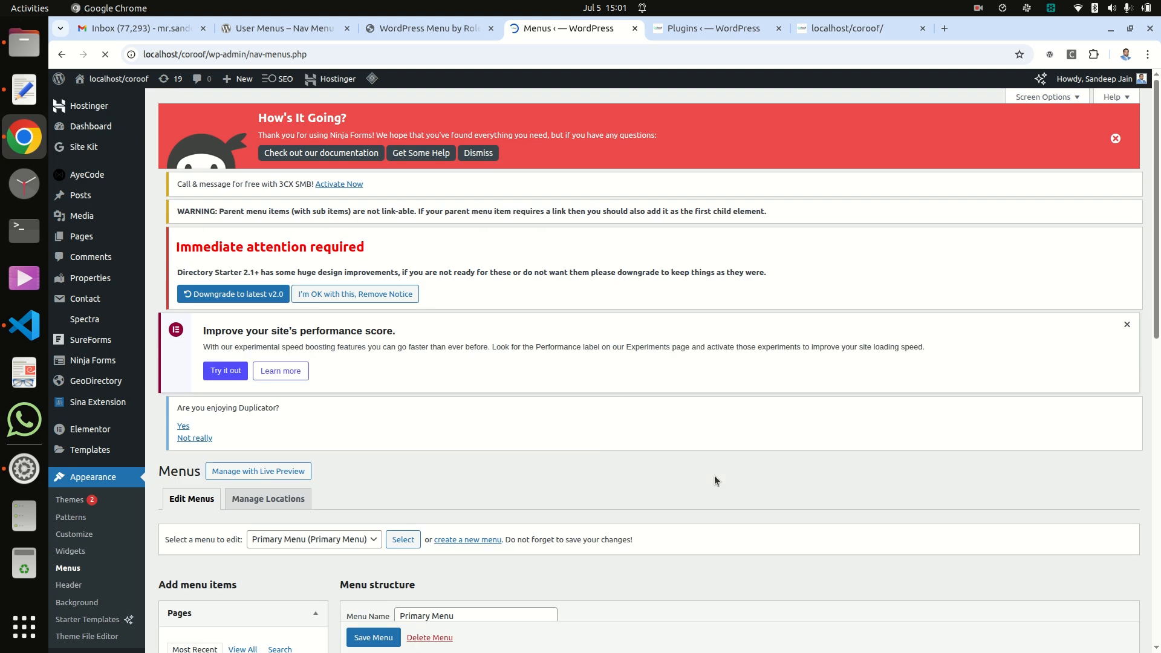
scroll(714, 481, down, 10)
scroll(714, 477, down, 2)
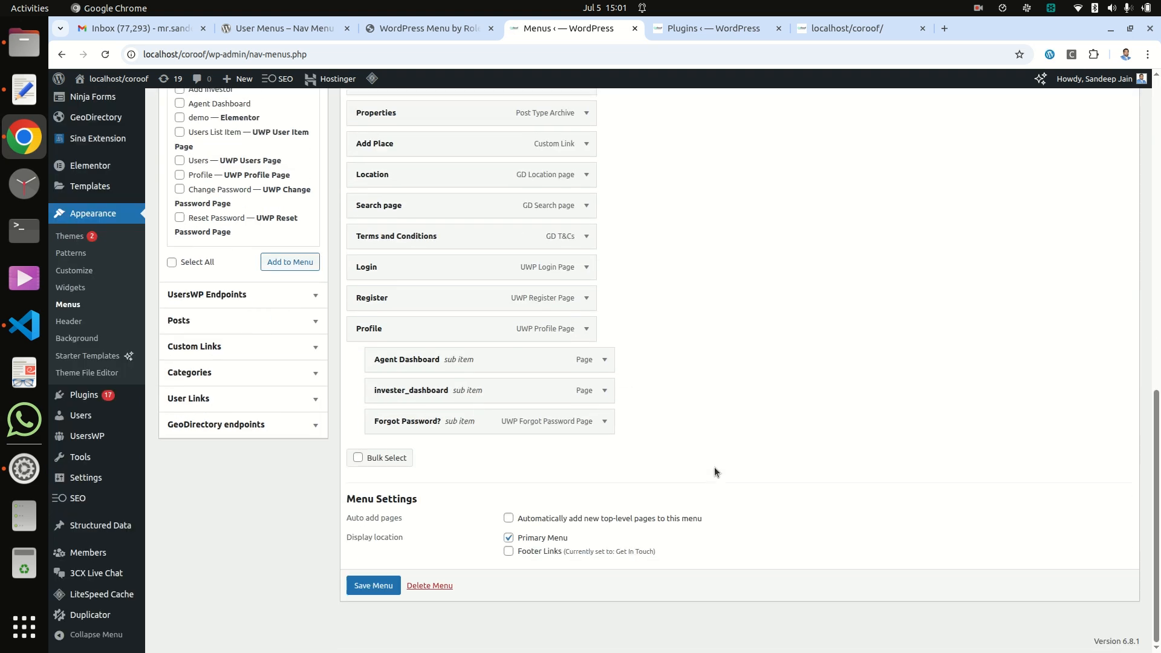
click(587, 267)
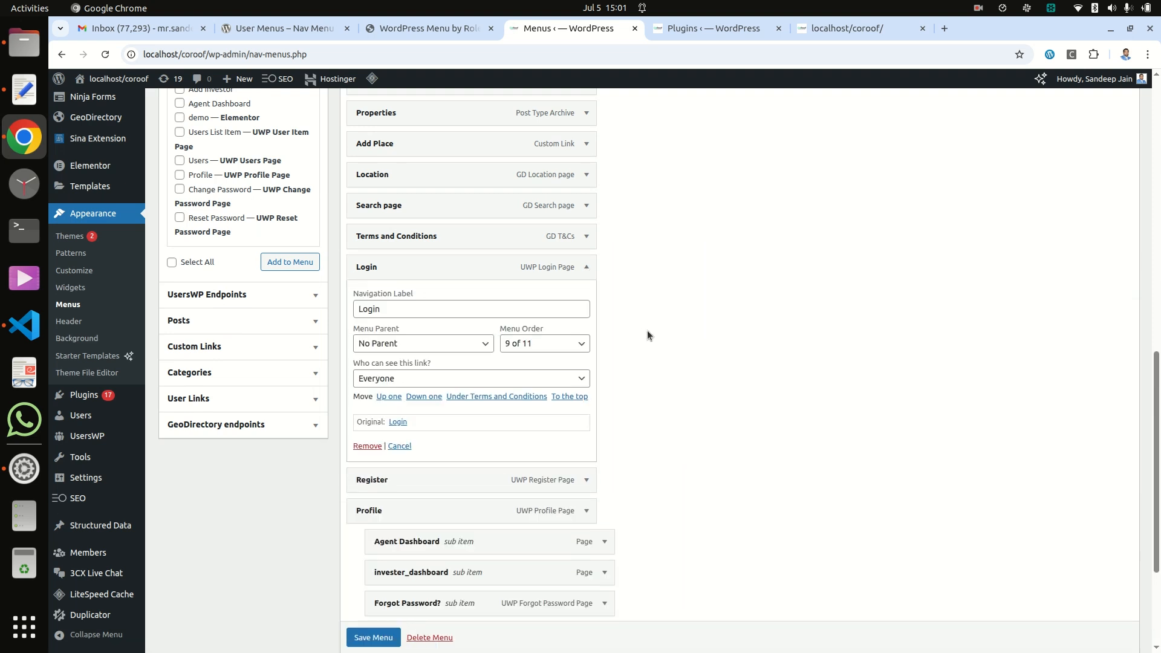
click(582, 377)
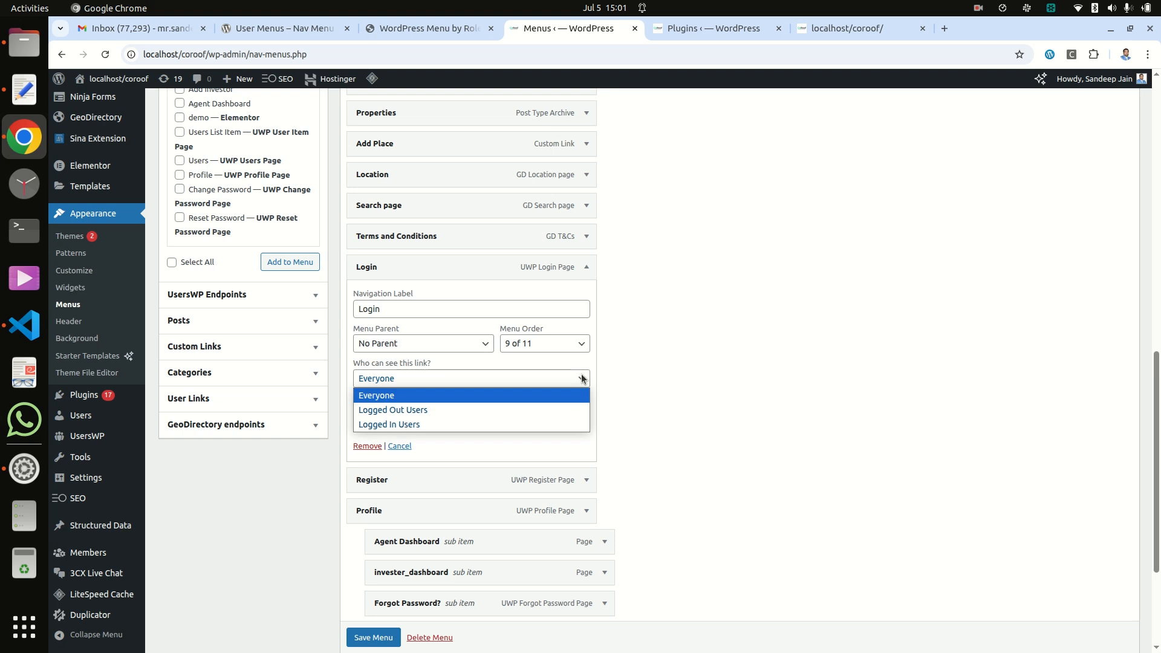
click(454, 410)
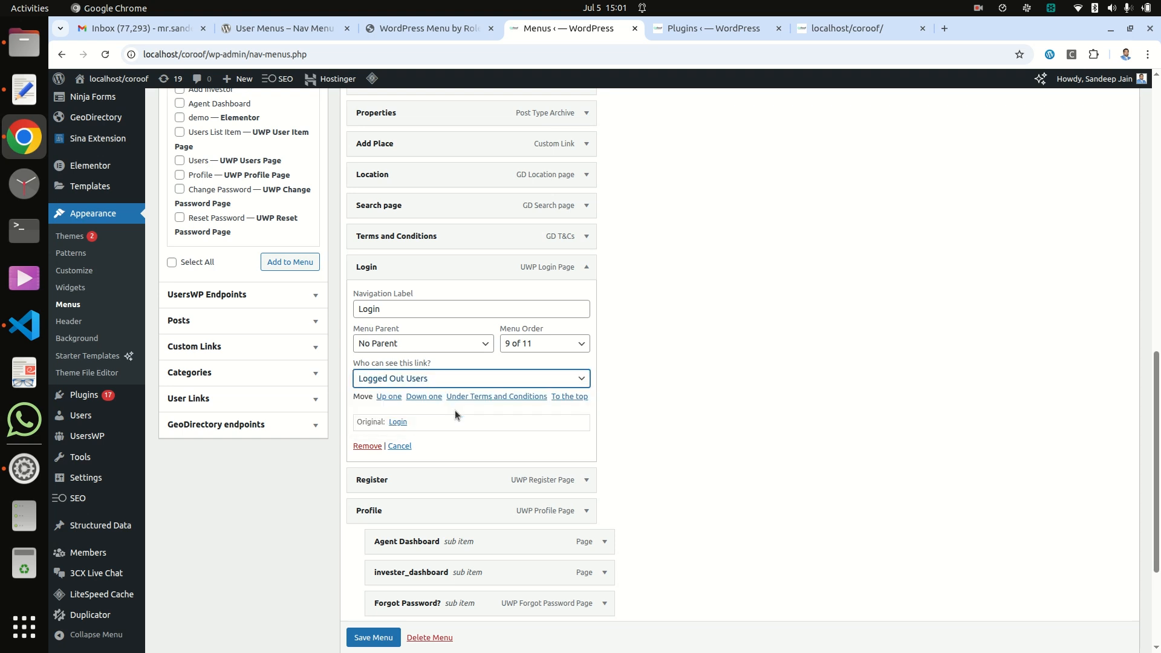
Limit the Register item to Logged Out Users and save the menu
scroll(684, 442, down, 2)
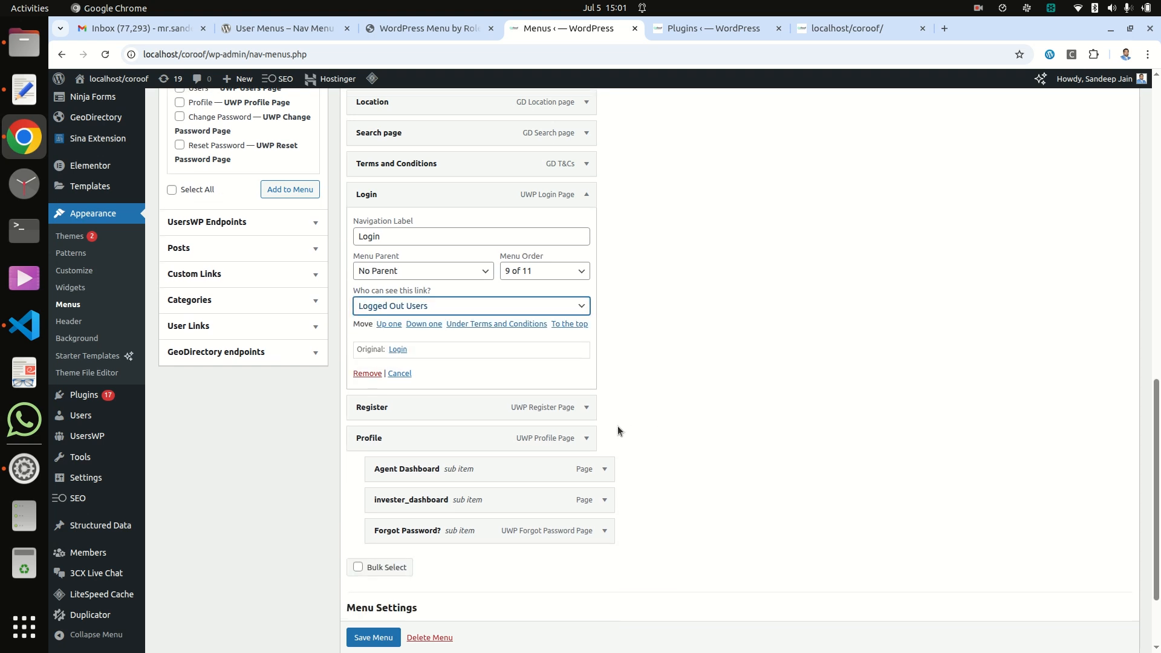
click(586, 407)
scroll(663, 448, down, 5)
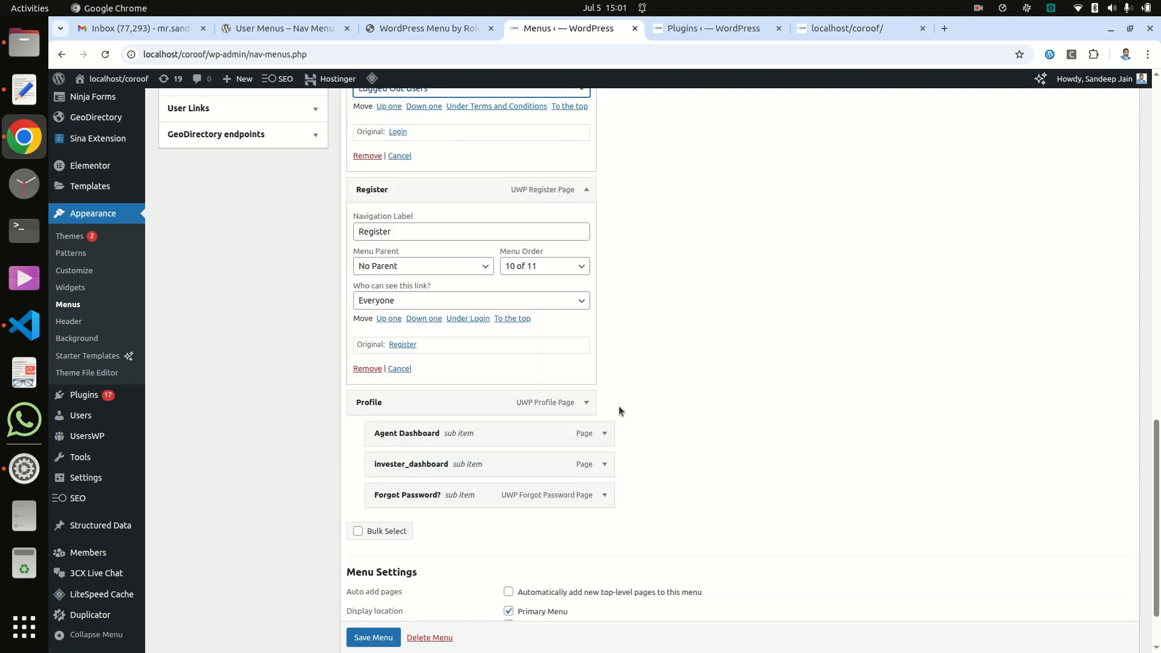
click(397, 302)
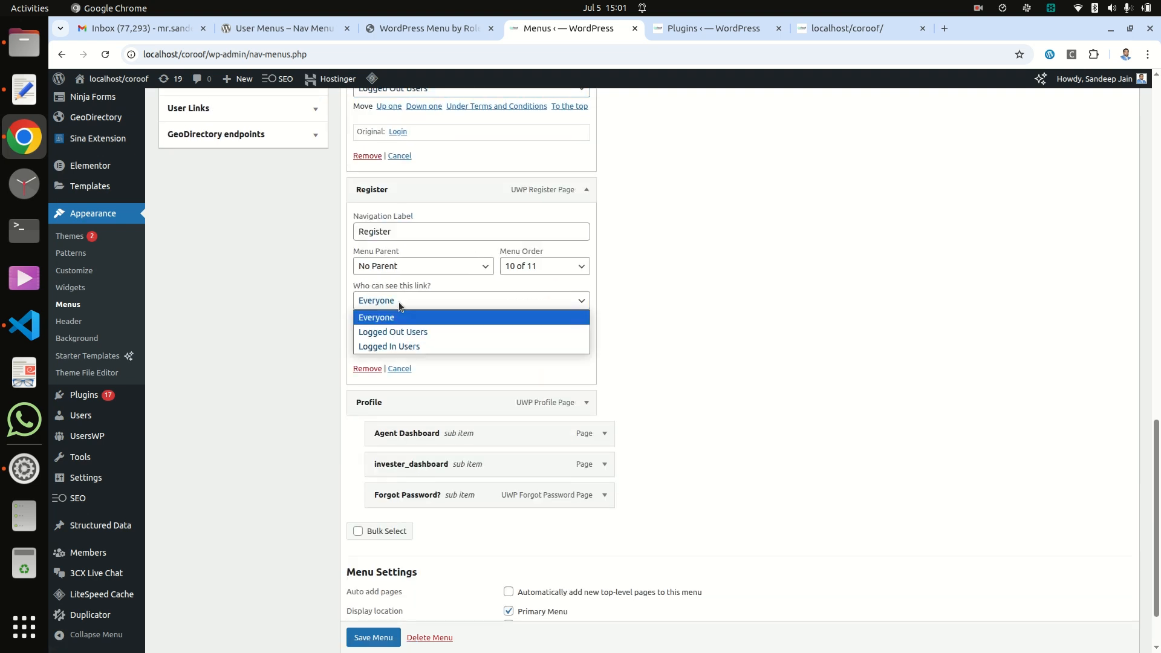
click(408, 332)
scroll(804, 387, down, 2)
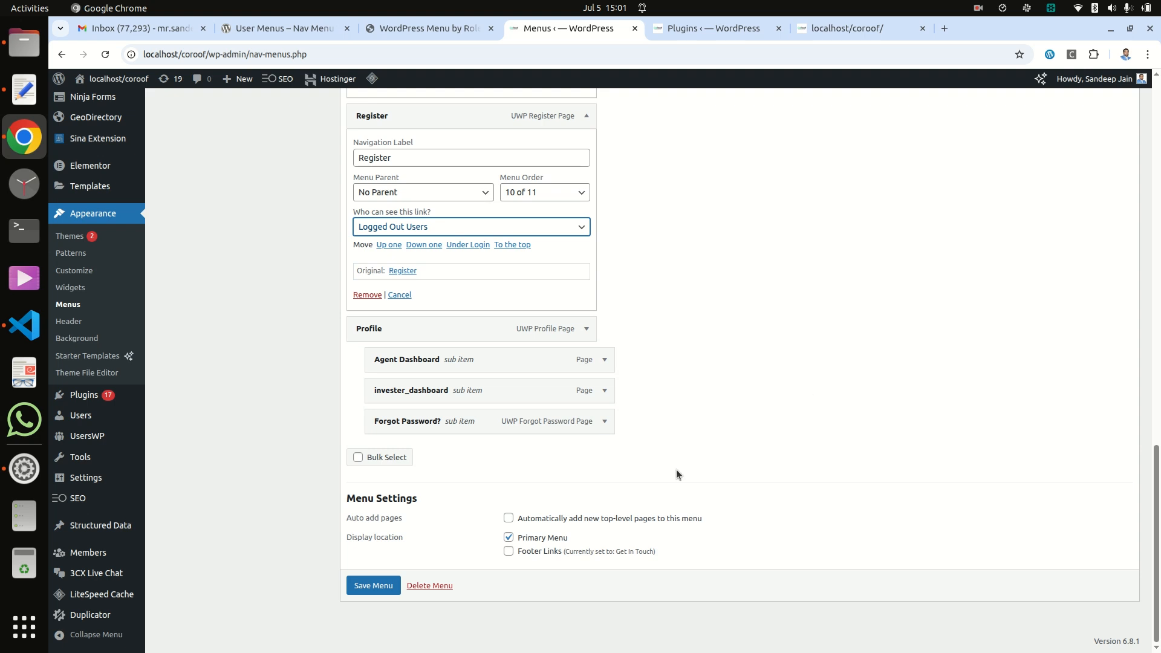
click(369, 590)
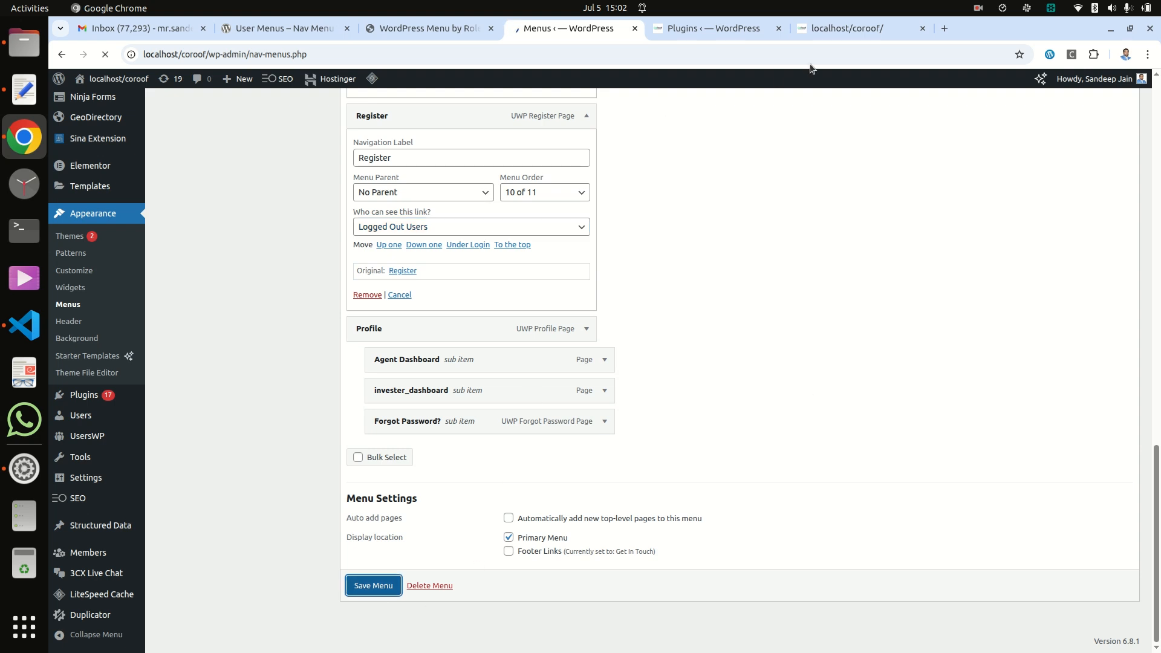
Reload the live site to confirm Login and Register no longer appear for the admin
click(837, 30)
right_click(180, 215)
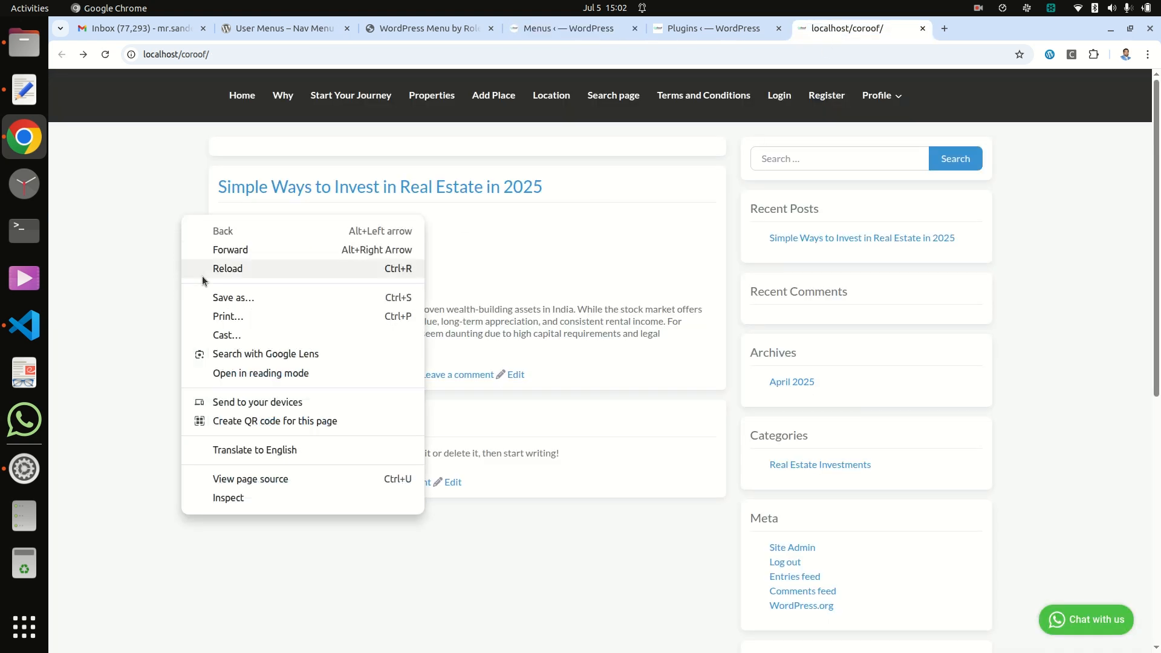
click(202, 274)
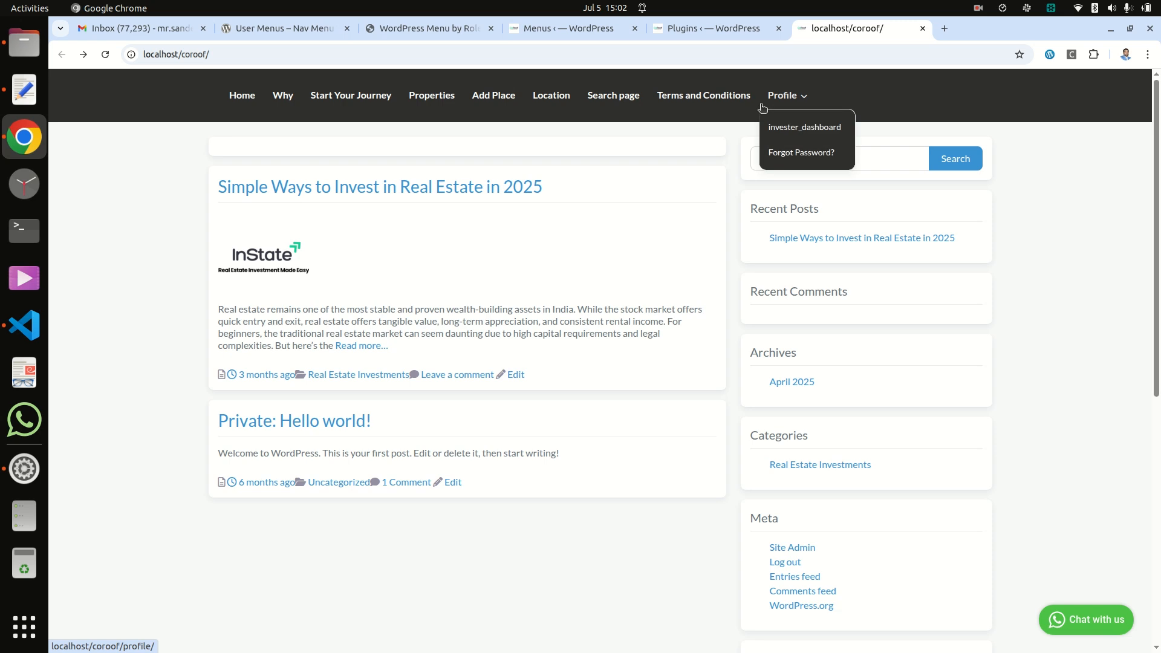
mouse_move(767, 101)
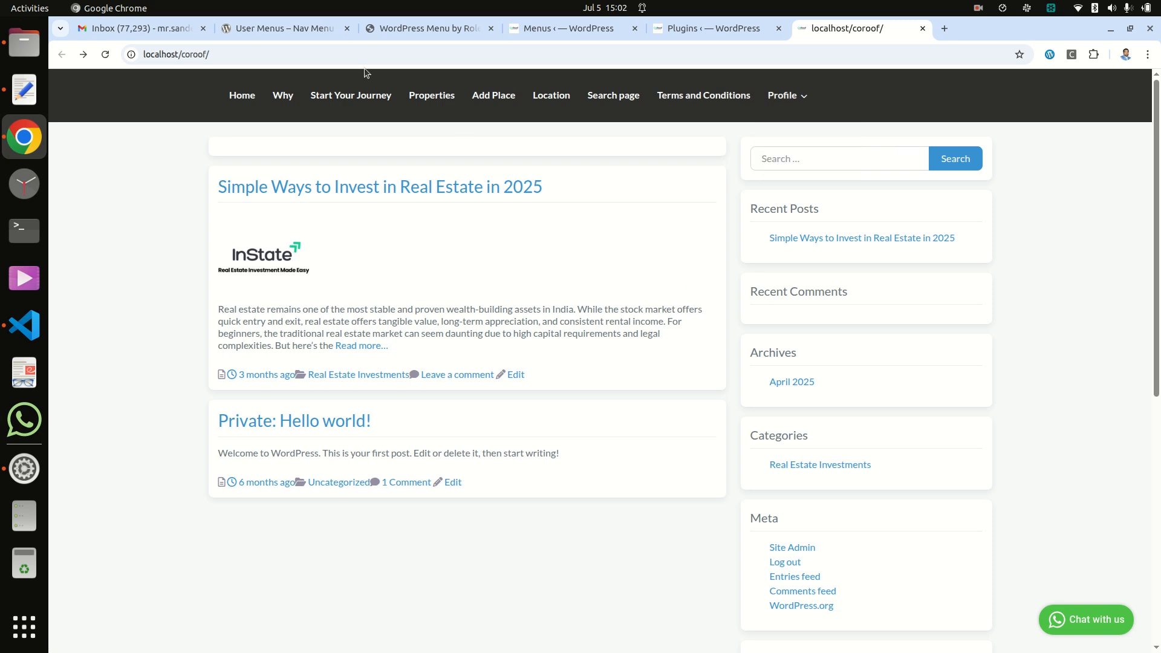
click(542, 25)
Set invester_dashboard to Logged In Users with the investor role ticked, and save the menu
scroll(698, 393, down, 15)
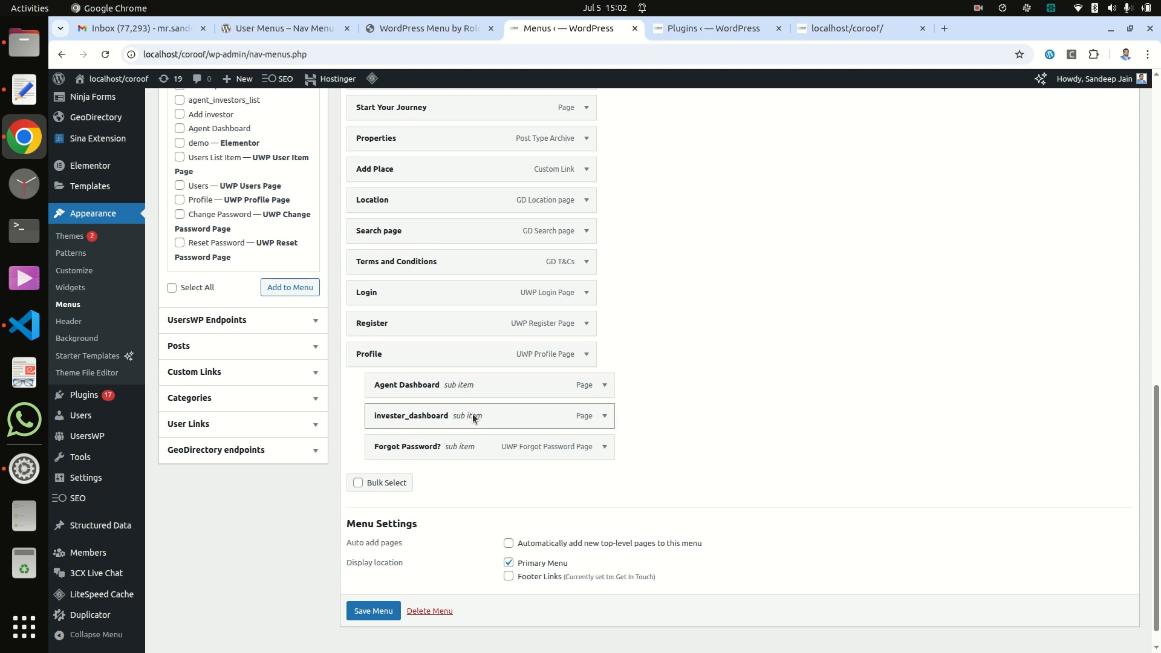
click(604, 385)
scroll(677, 443, down, 3)
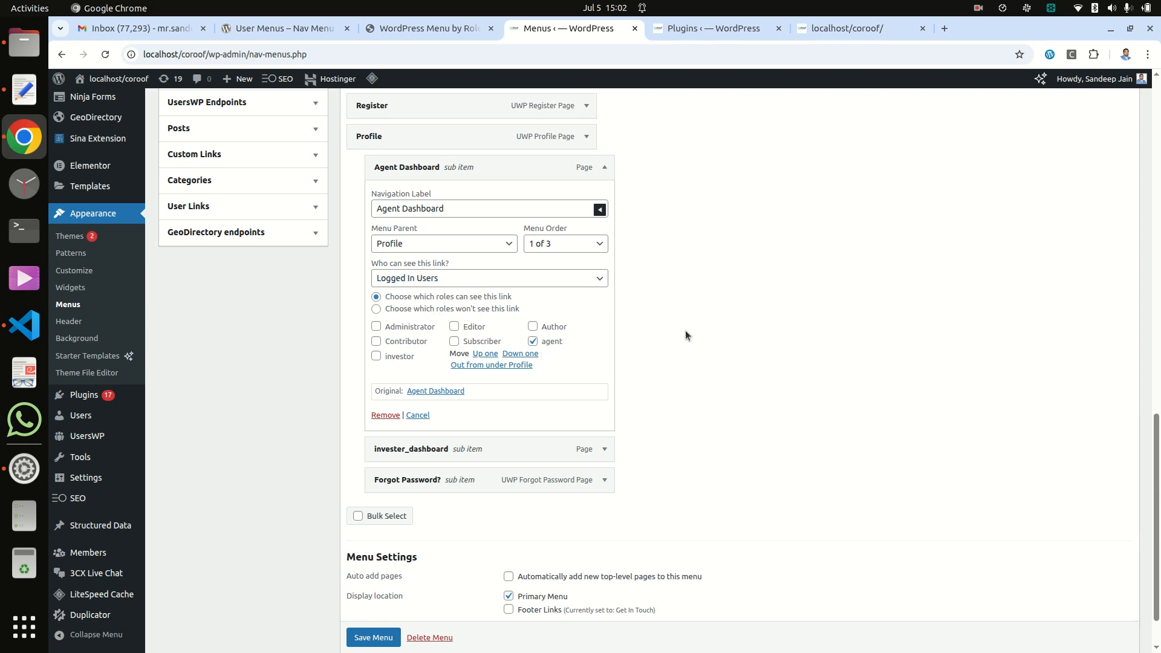
scroll(685, 331, down, 2)
click(604, 390)
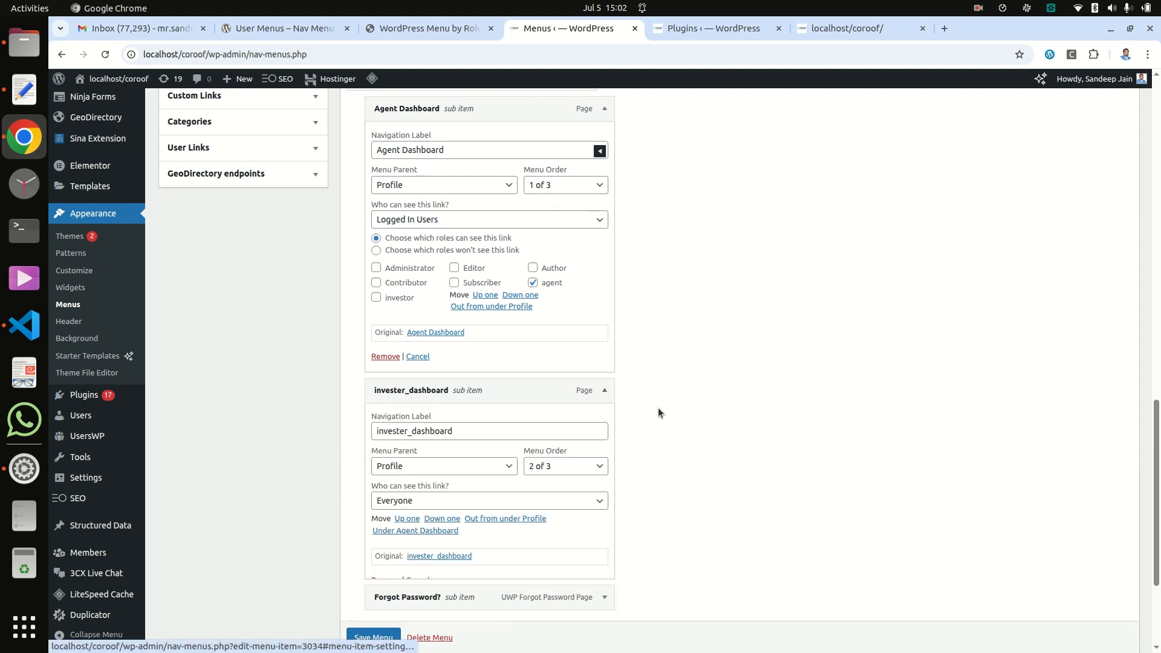
scroll(665, 410, down, 5)
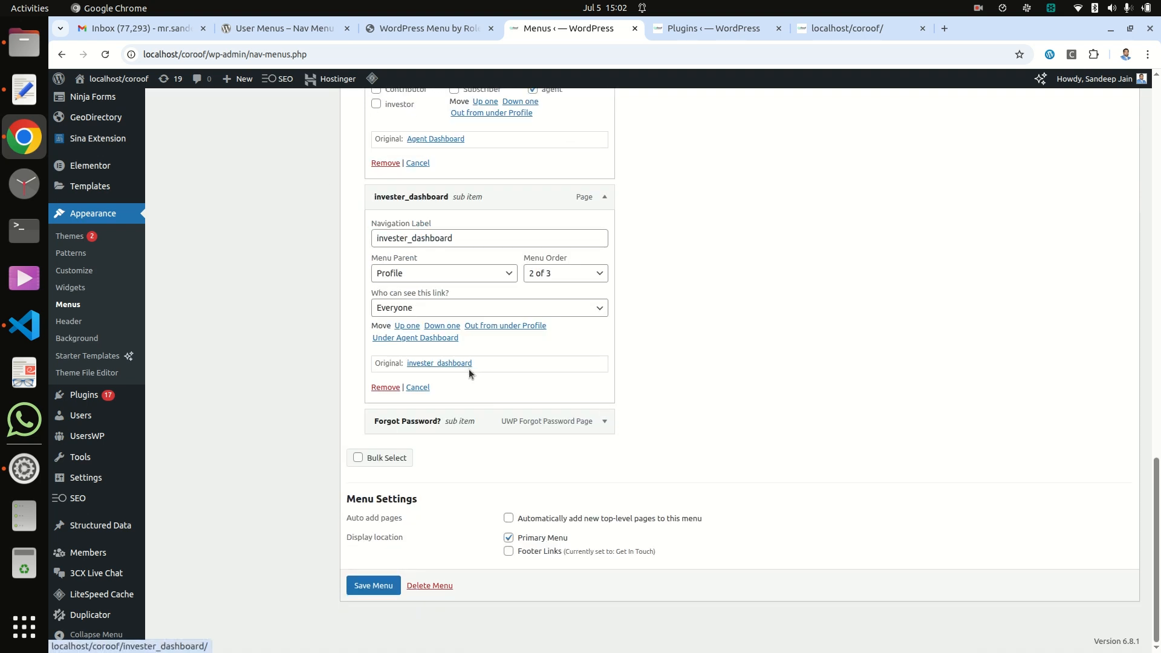
click(428, 310)
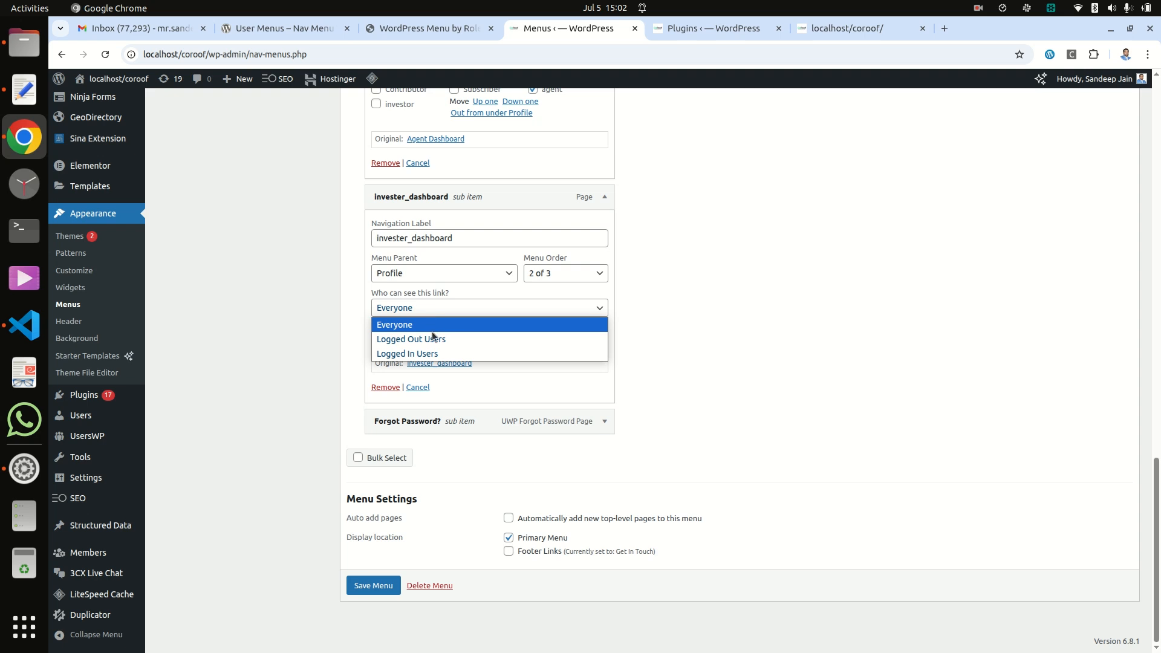
click(441, 357)
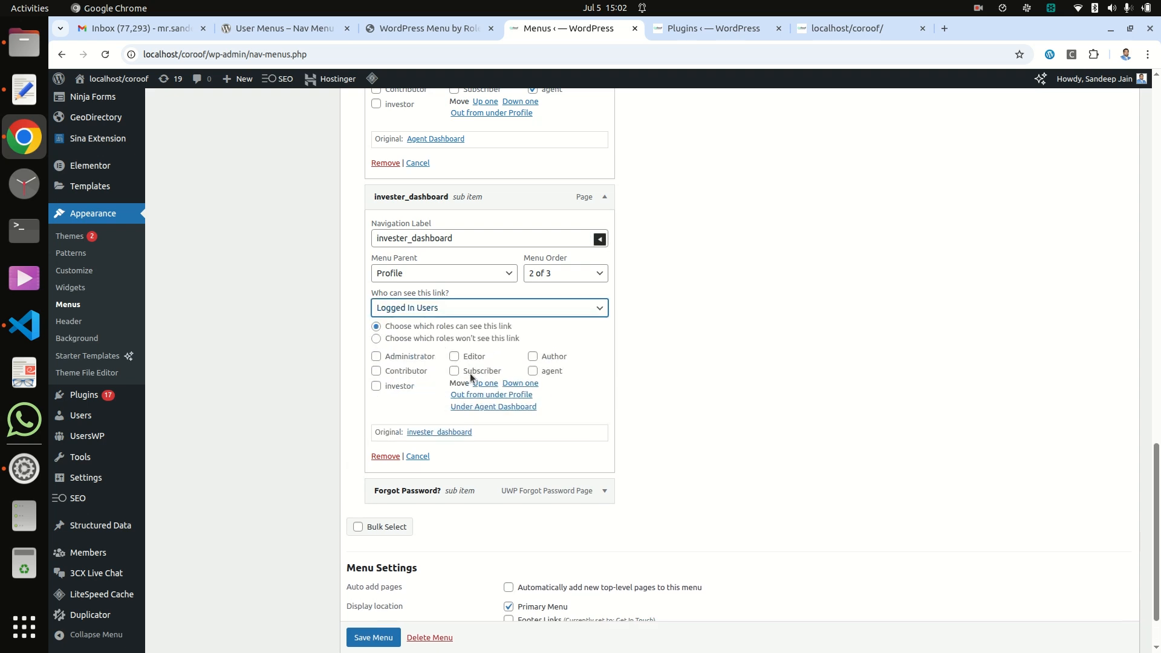
click(376, 386)
scroll(654, 431, down, 2)
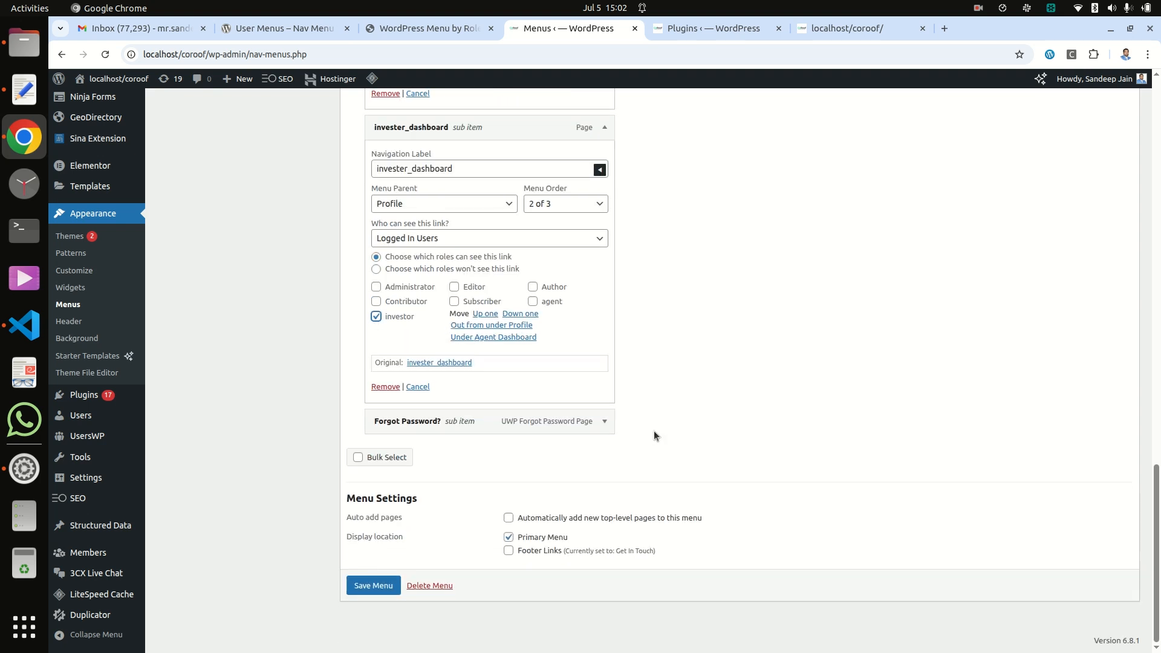
click(365, 586)
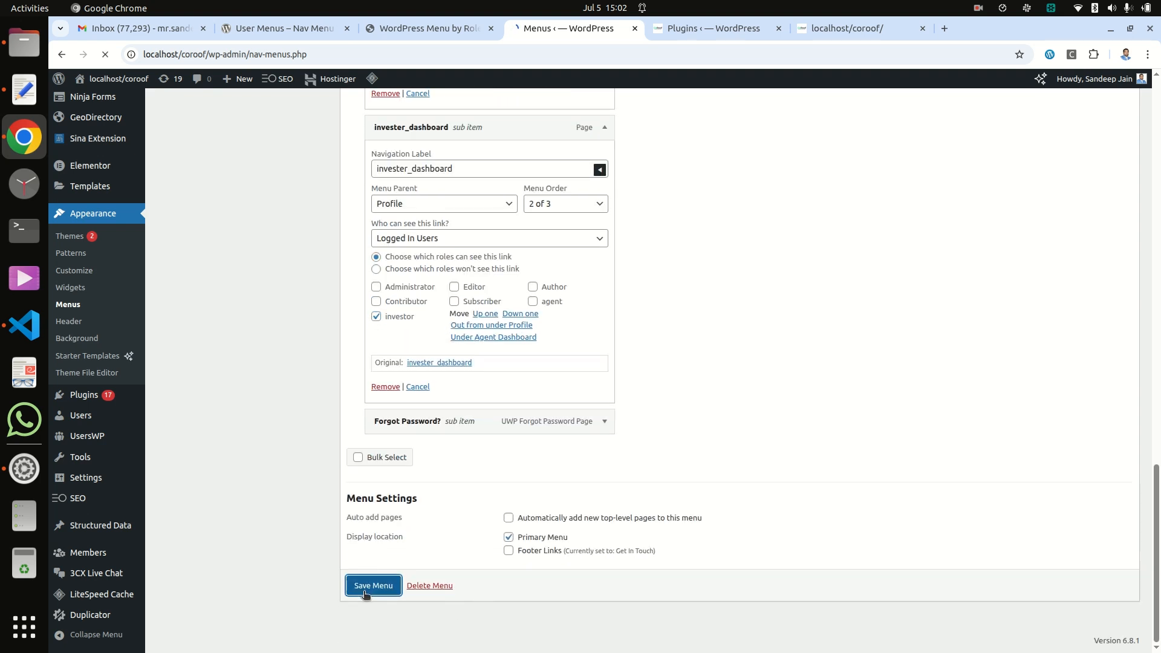
Reload the live site and confirm Profile's submenu shows only Forgot Password? to the admin
click(832, 28)
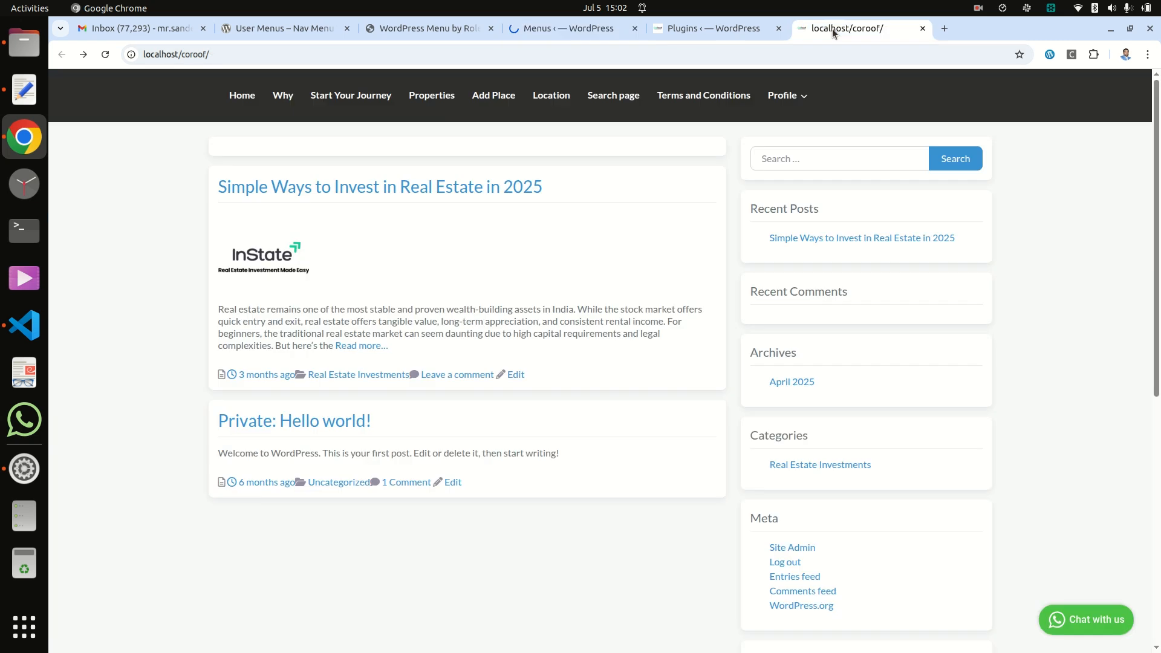
right_click(183, 213)
click(206, 267)
mouse_move(771, 94)
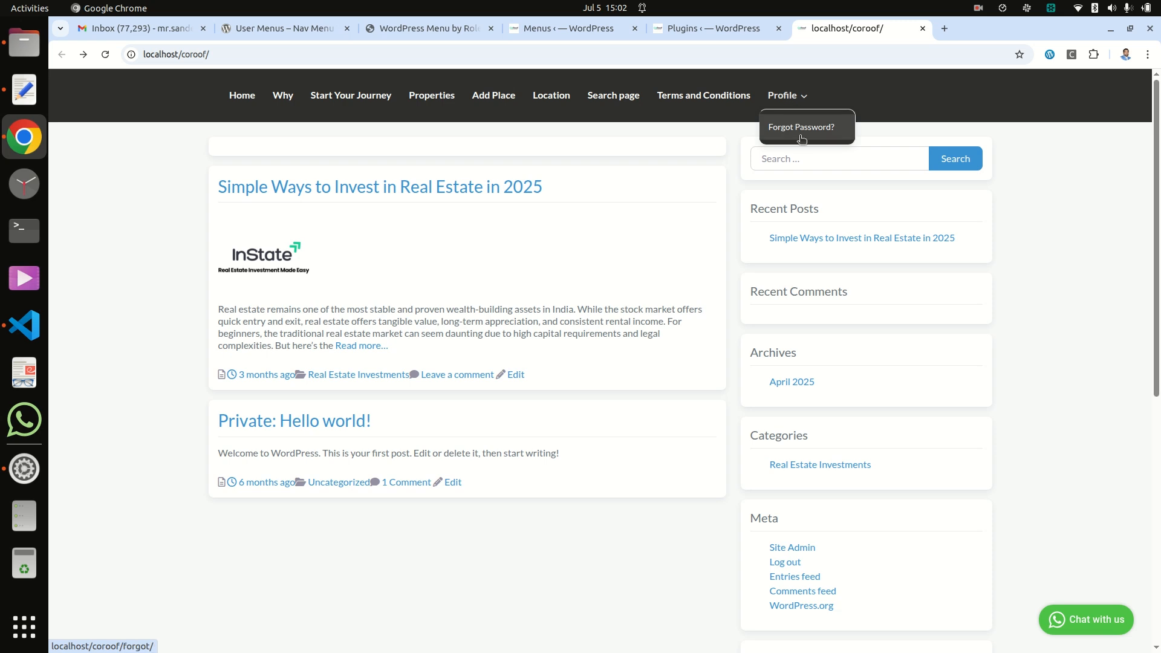
click(725, 34)
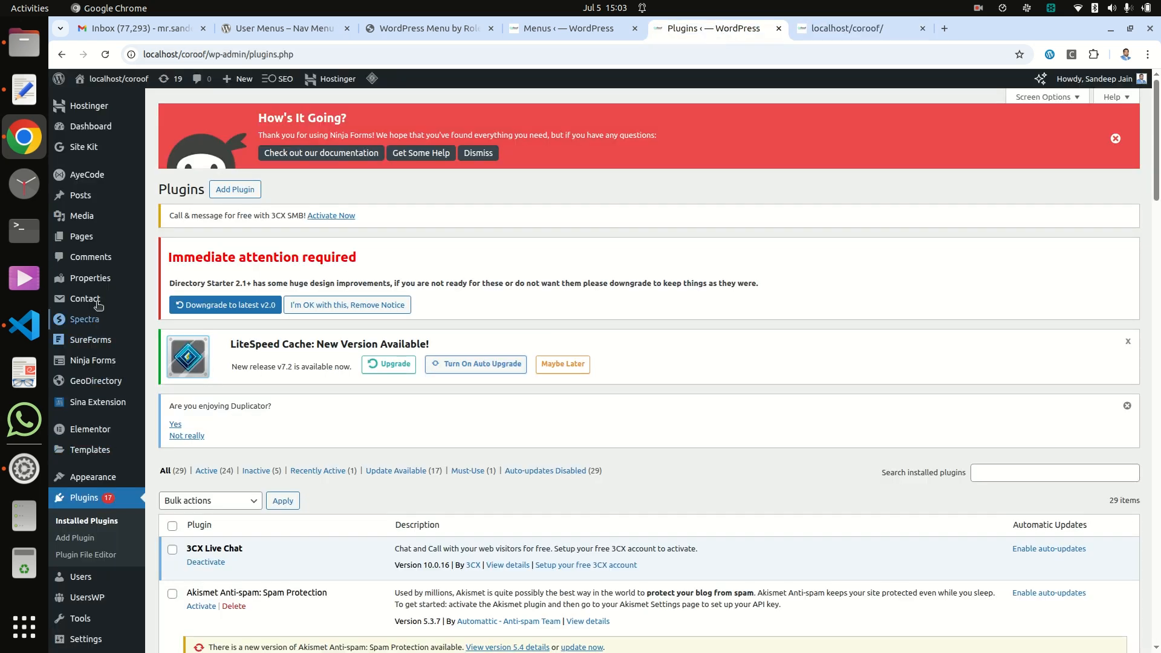
Open All Users and copy the agent test user's username
scroll(103, 356, down, 5)
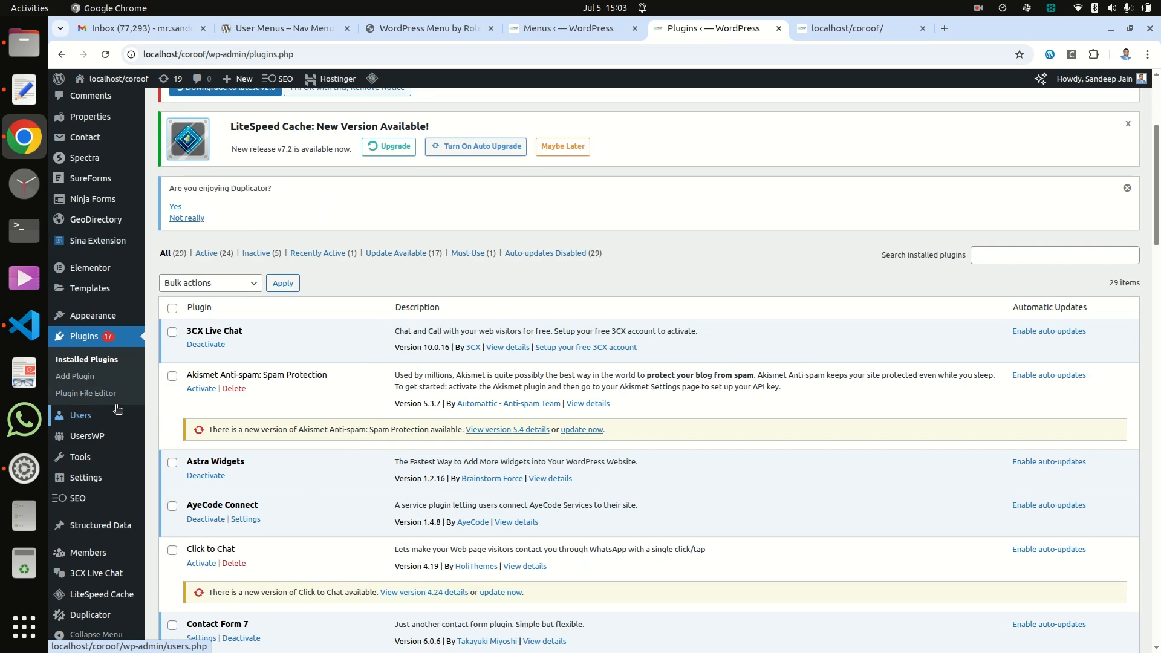
click(84, 420)
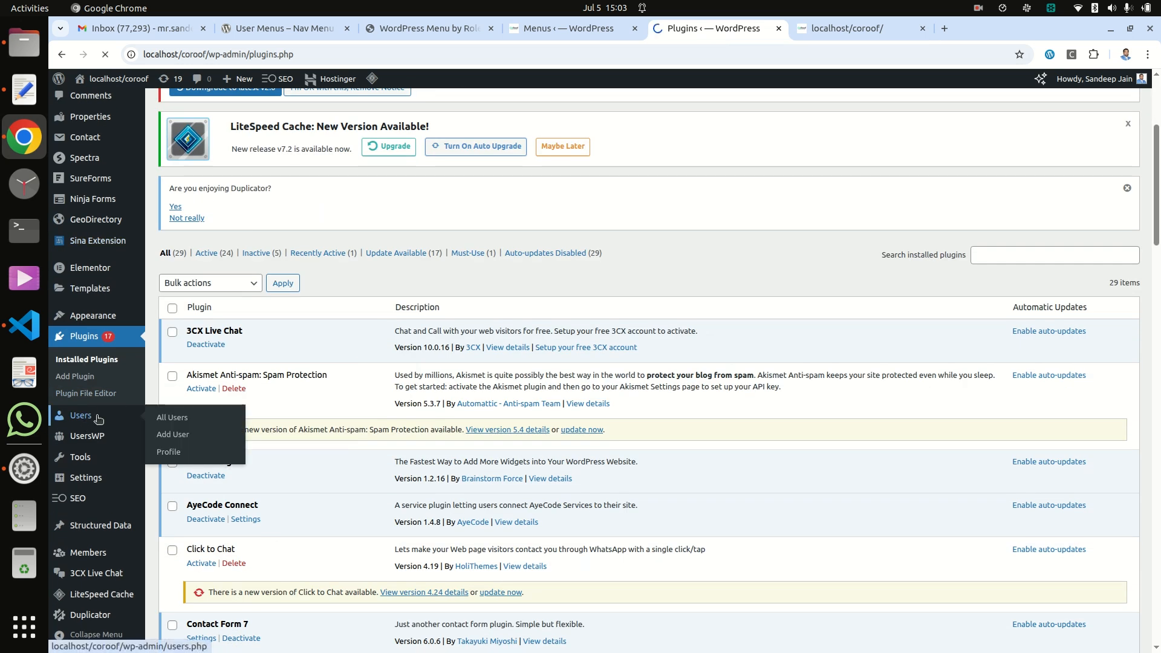
scroll(654, 439, down, 4)
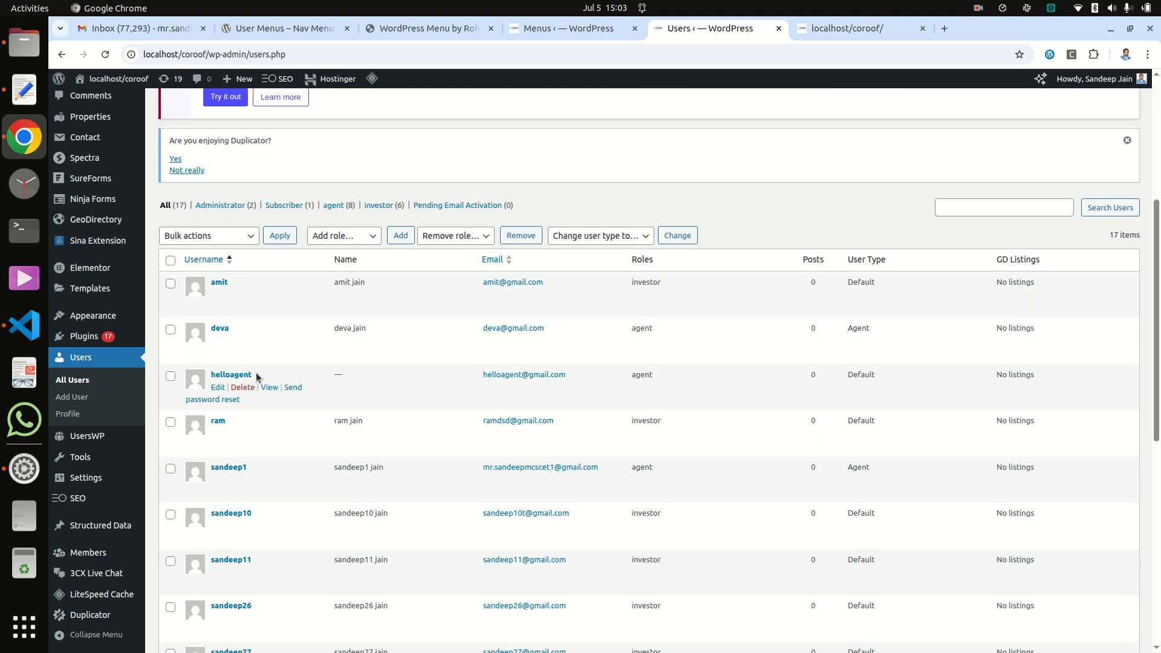
drag(224, 378, 205, 374)
right_click(204, 372)
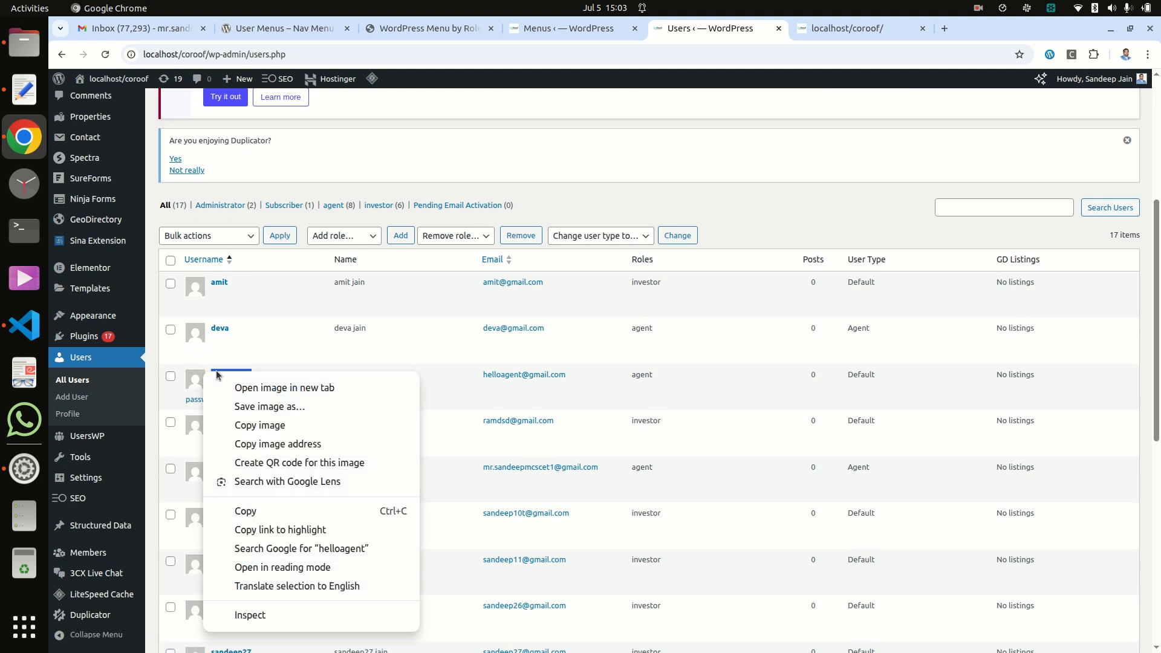
click(253, 511)
Select the site's base address localhost/coroof in the address bar
click(201, 56)
click(208, 56)
drag(205, 54, 123, 55)
key(ctrl+c)
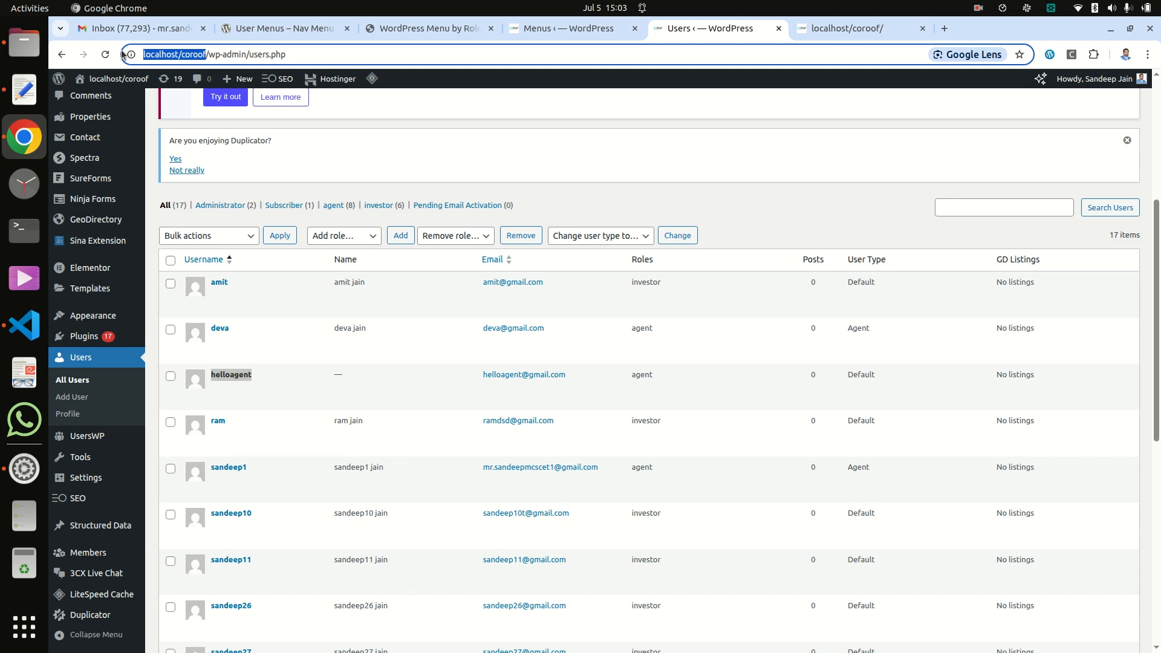
mouse_move(268, 389)
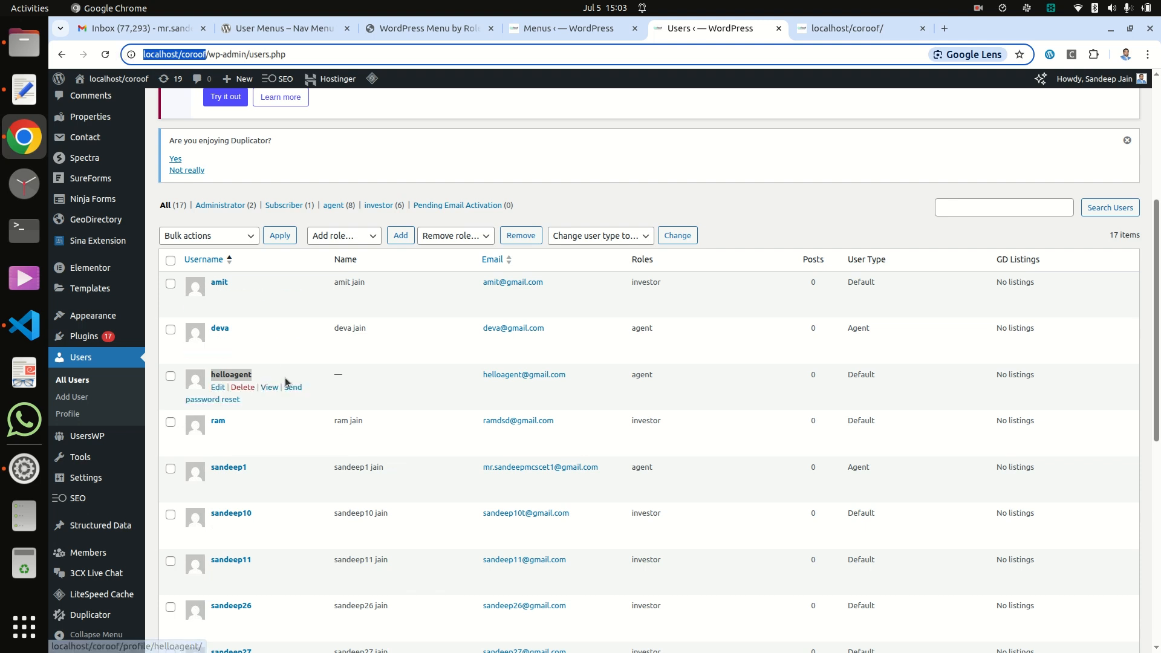
Load the site logged out in a new incognito window and go to its Login page
click(1146, 59)
click(995, 155)
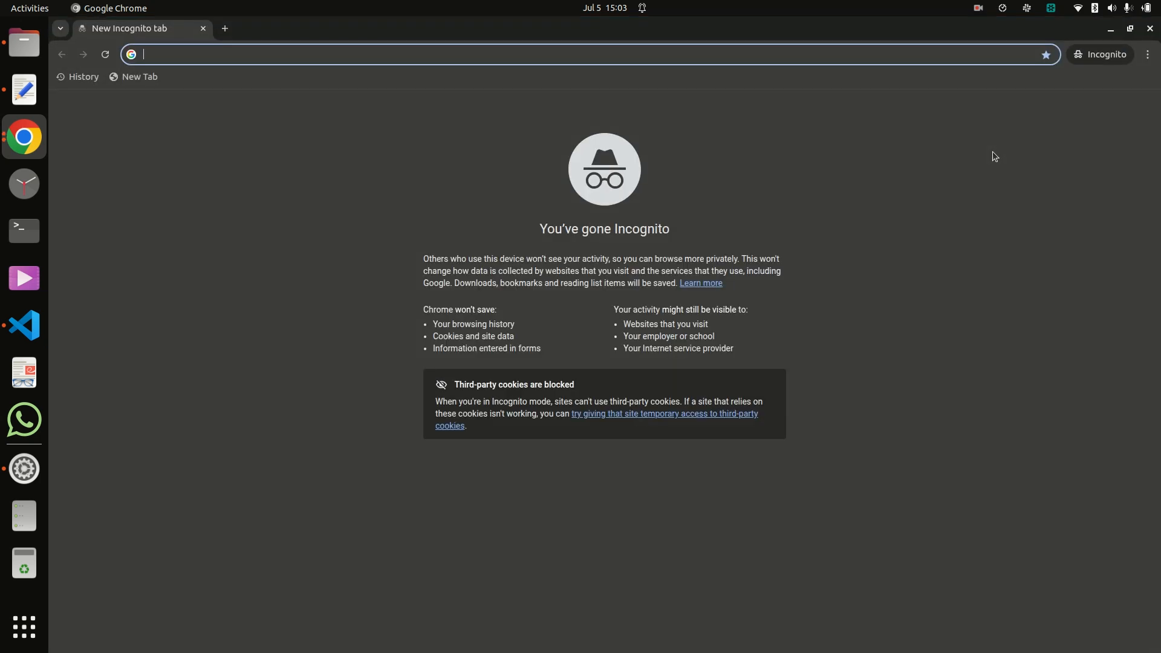
key(ctrl+v)
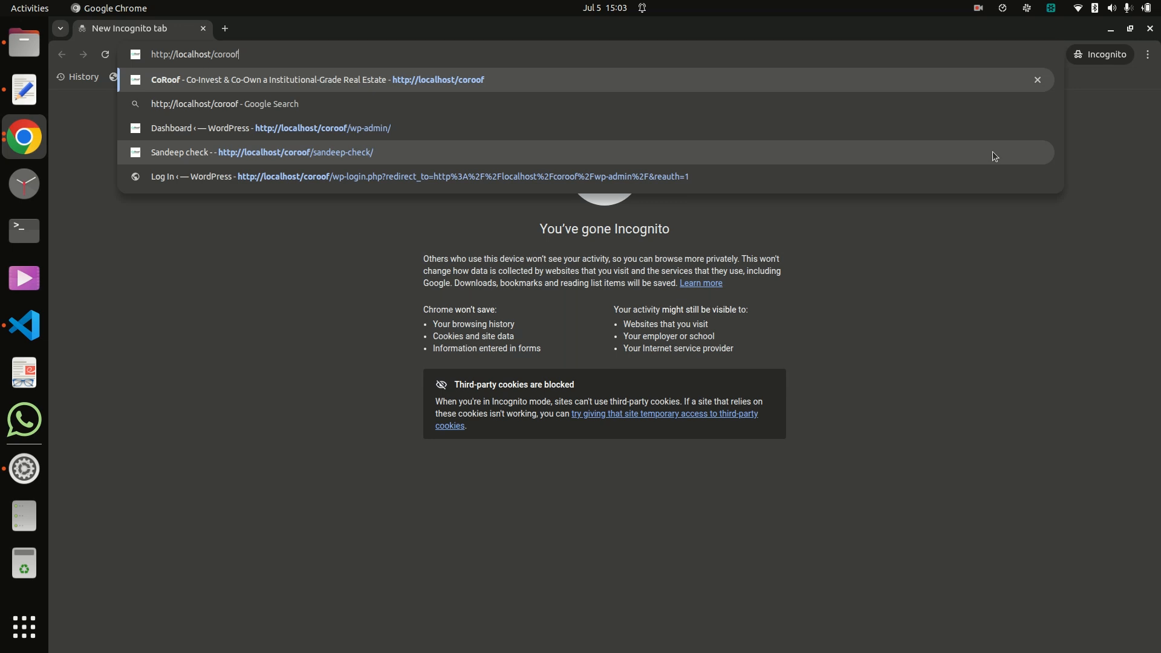
key(Return)
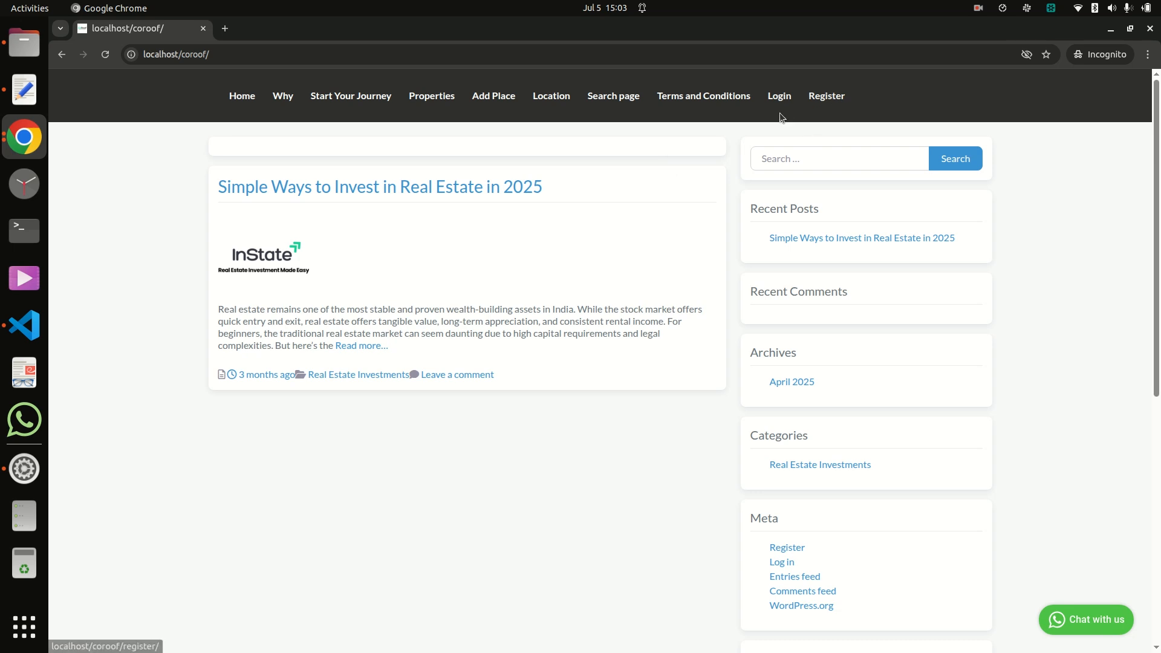
click(780, 97)
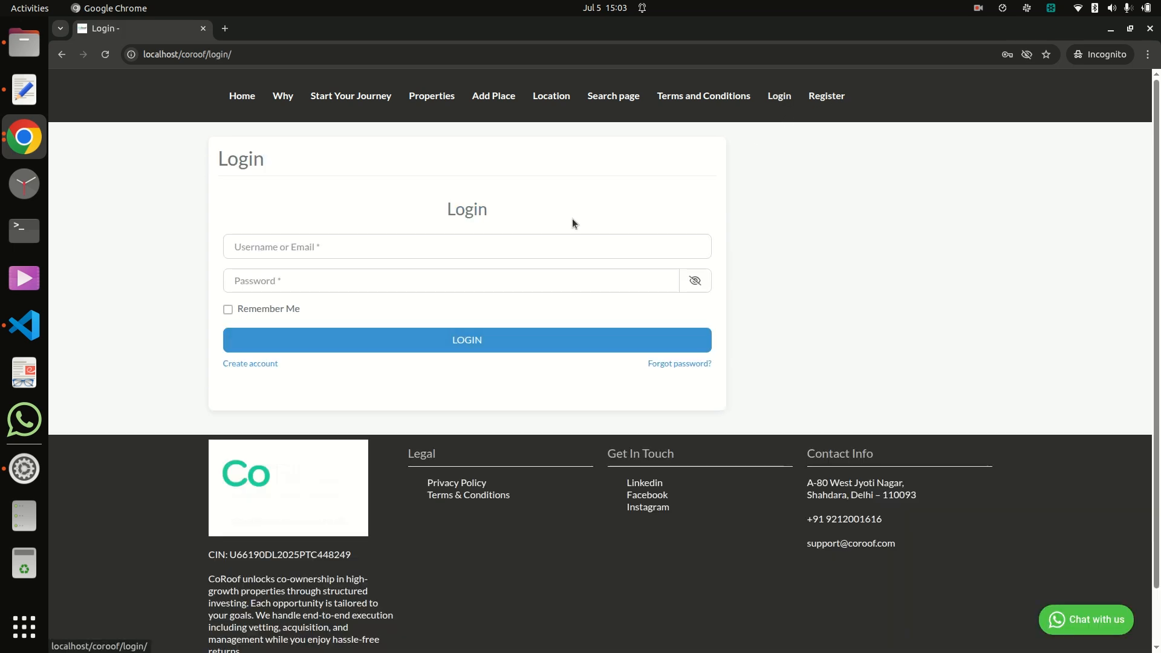
Copy the agent test user's username from the admin users list
key(alt+Tab)
mouse_move(262, 377)
click(430, 176)
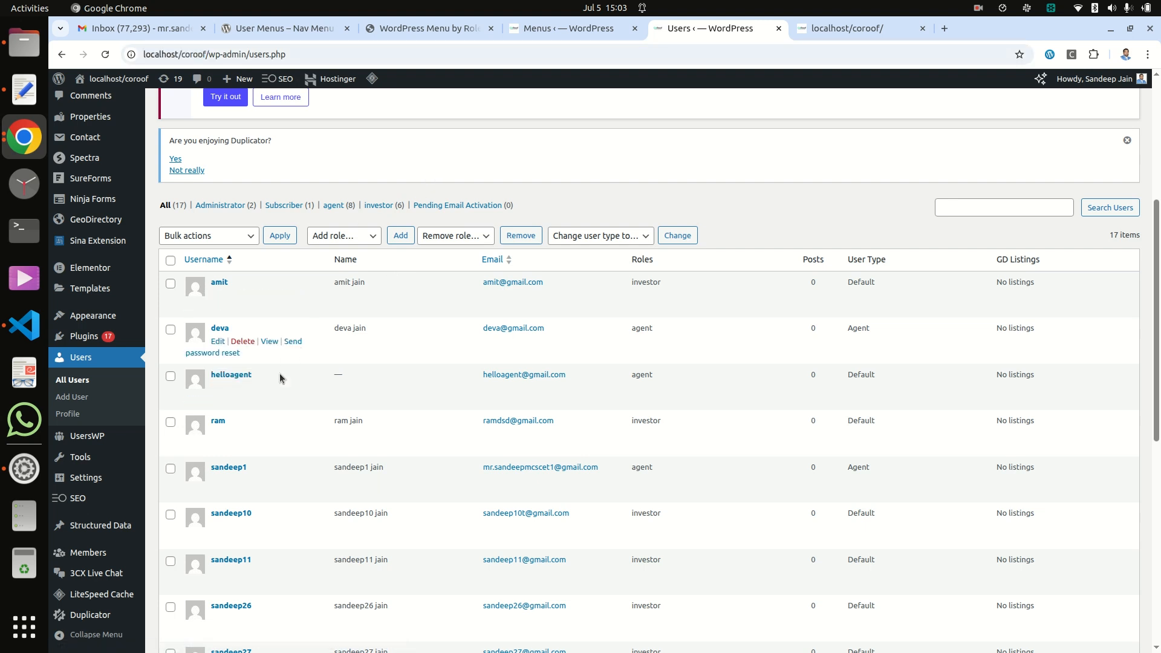
drag(252, 375, 211, 375)
right_click(212, 378)
click(242, 391)
Log in on the incognito login page with the pasted username and a password, retrying after the error
key(alt+Tab)
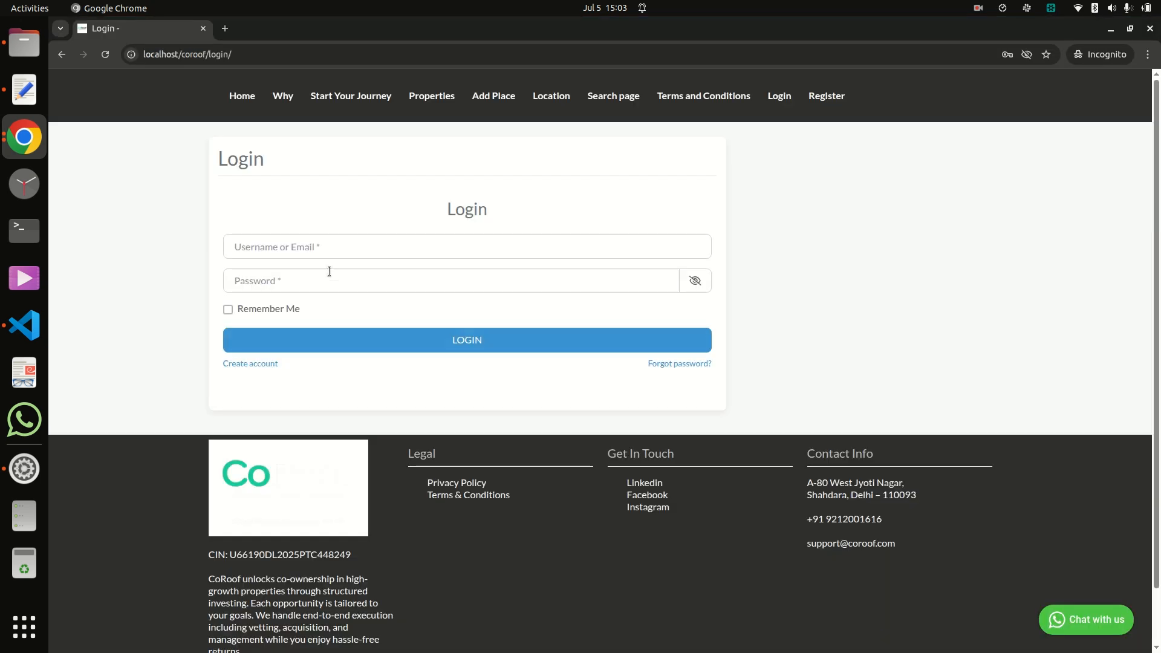
click(315, 254)
key(ctrl+v)
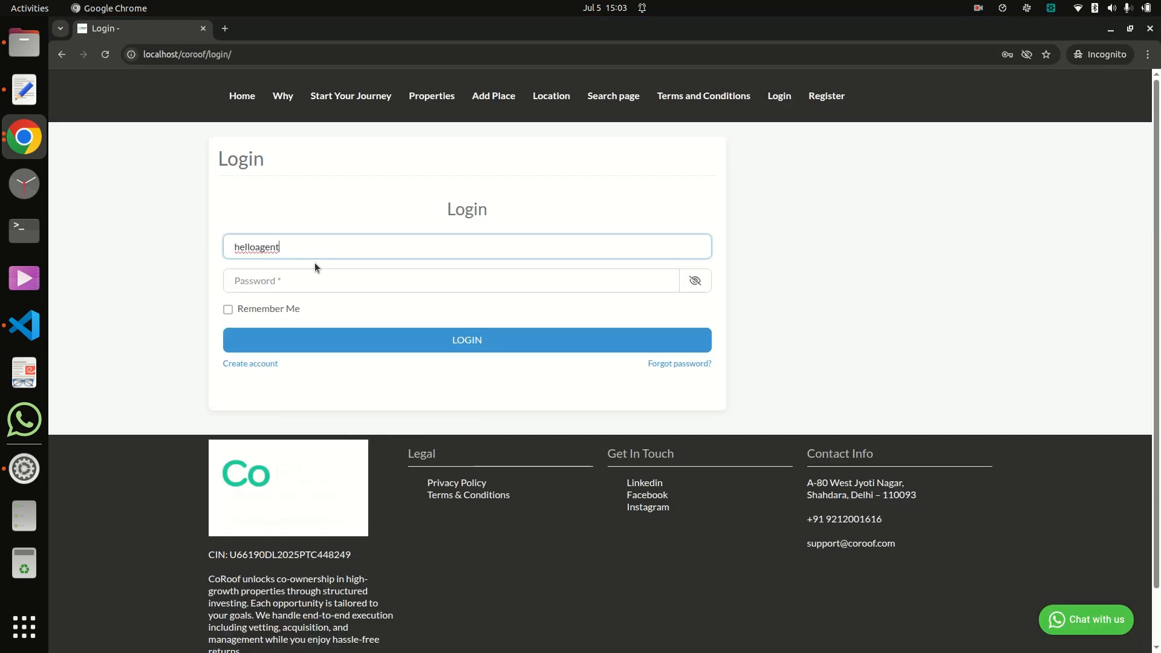
click(292, 288)
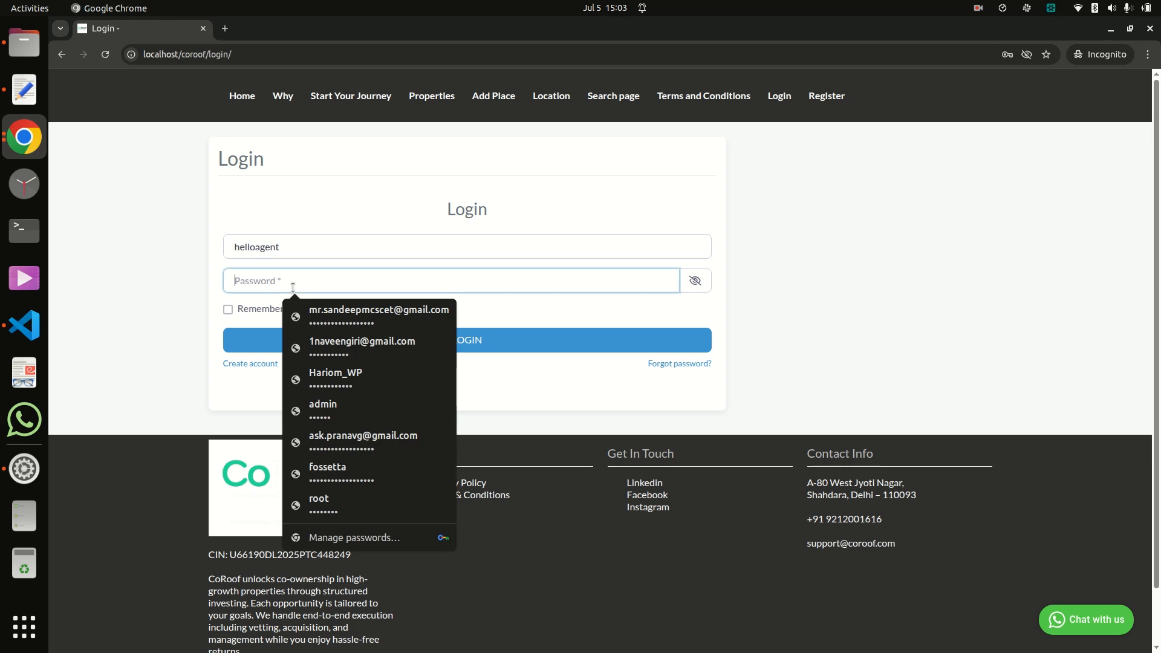
text(12)
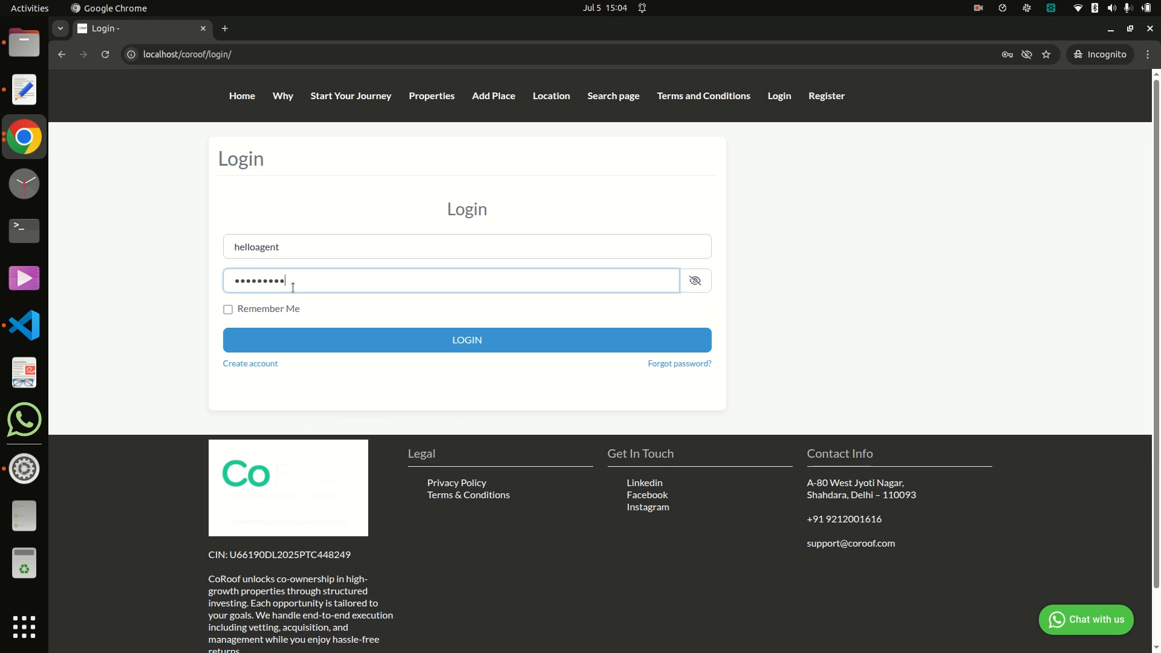
click(460, 342)
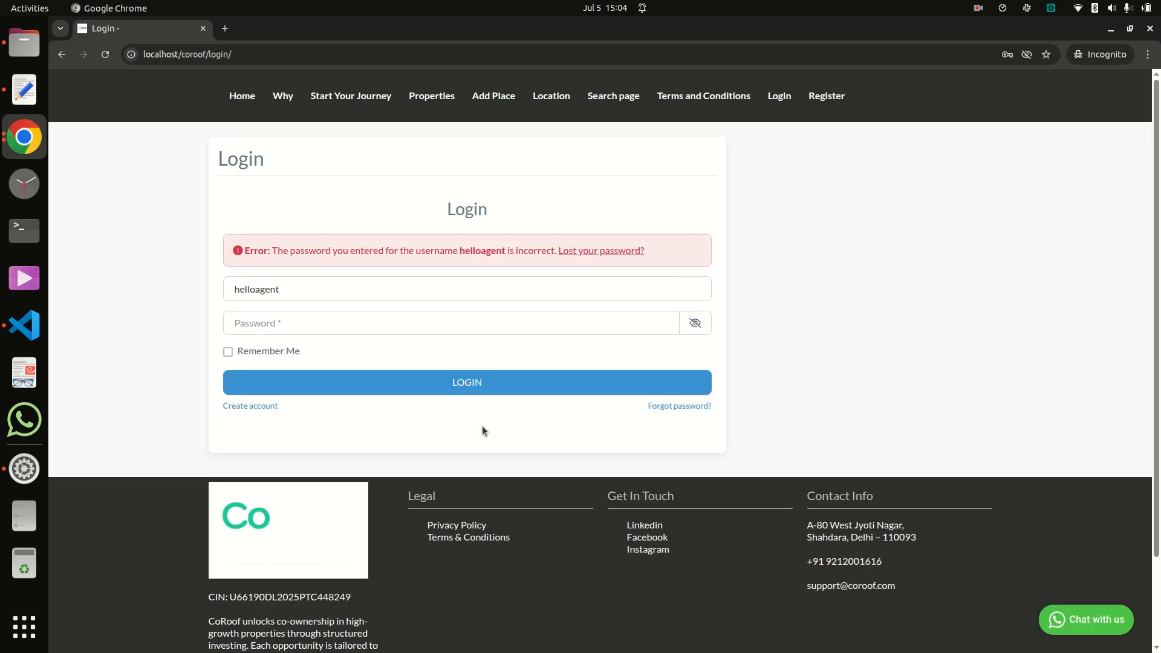
click(256, 329)
text(••)
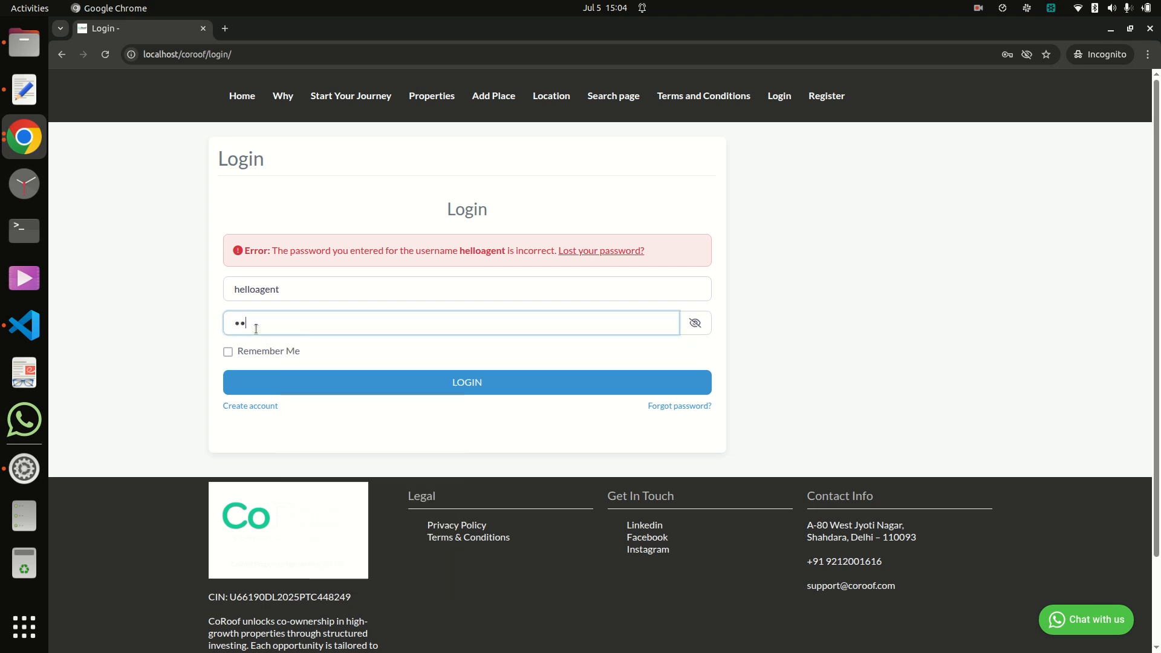
text(•••••••••)
click(459, 387)
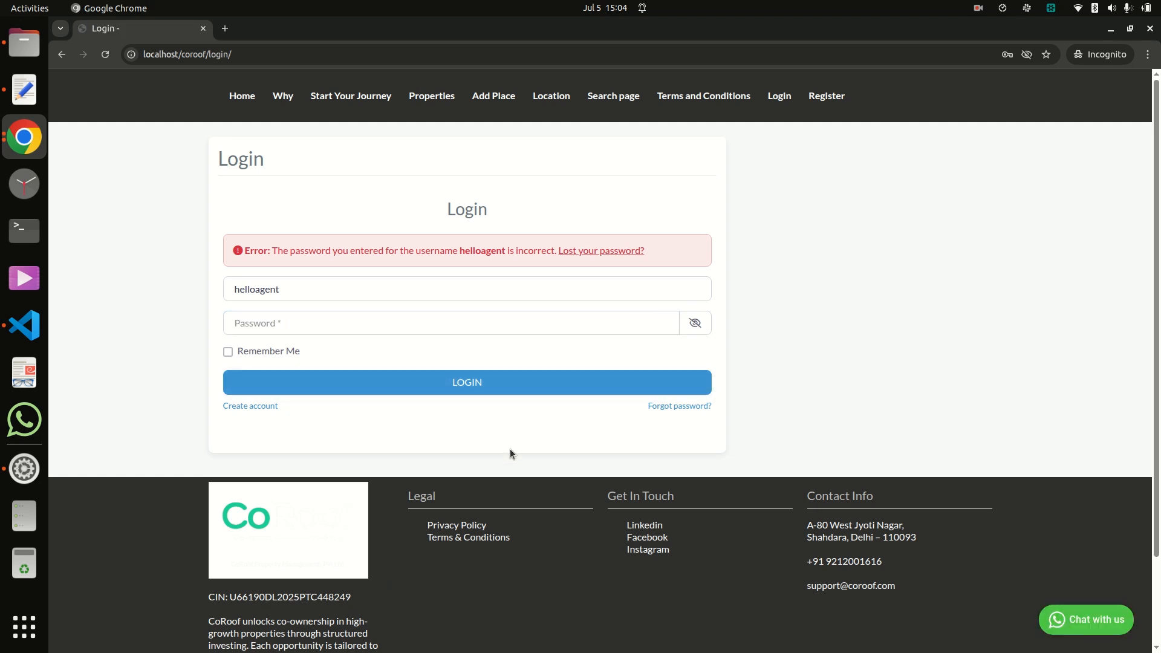
As the agent user, open Visit Site from the admin bar in a new tab
click(978, 8)
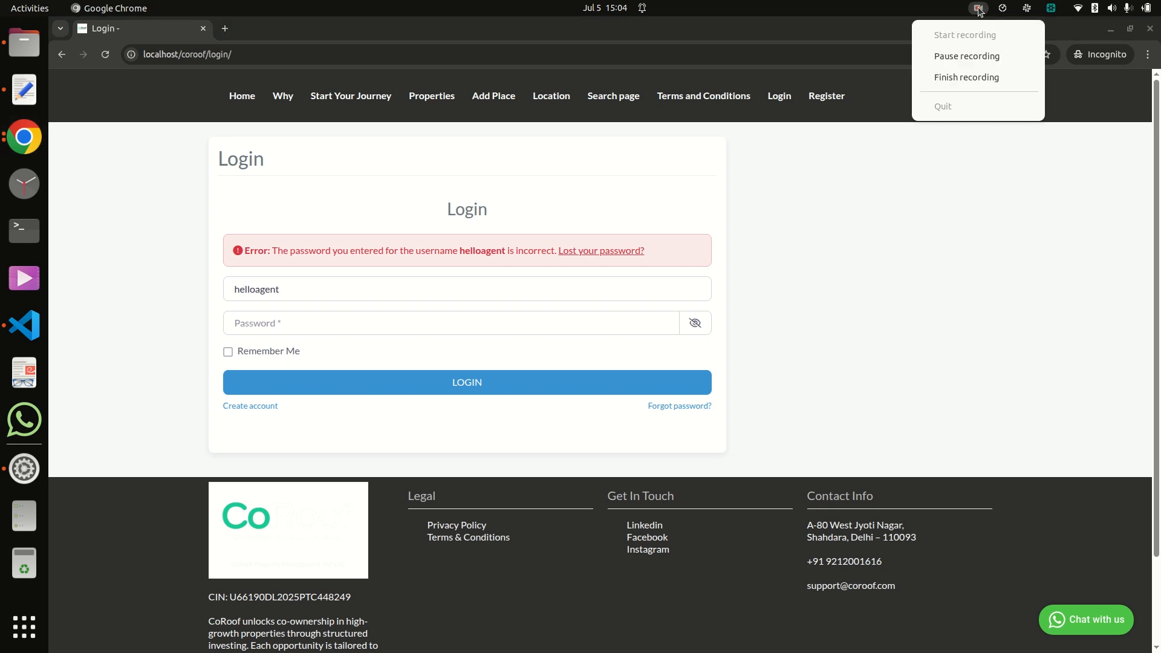
click(966, 55)
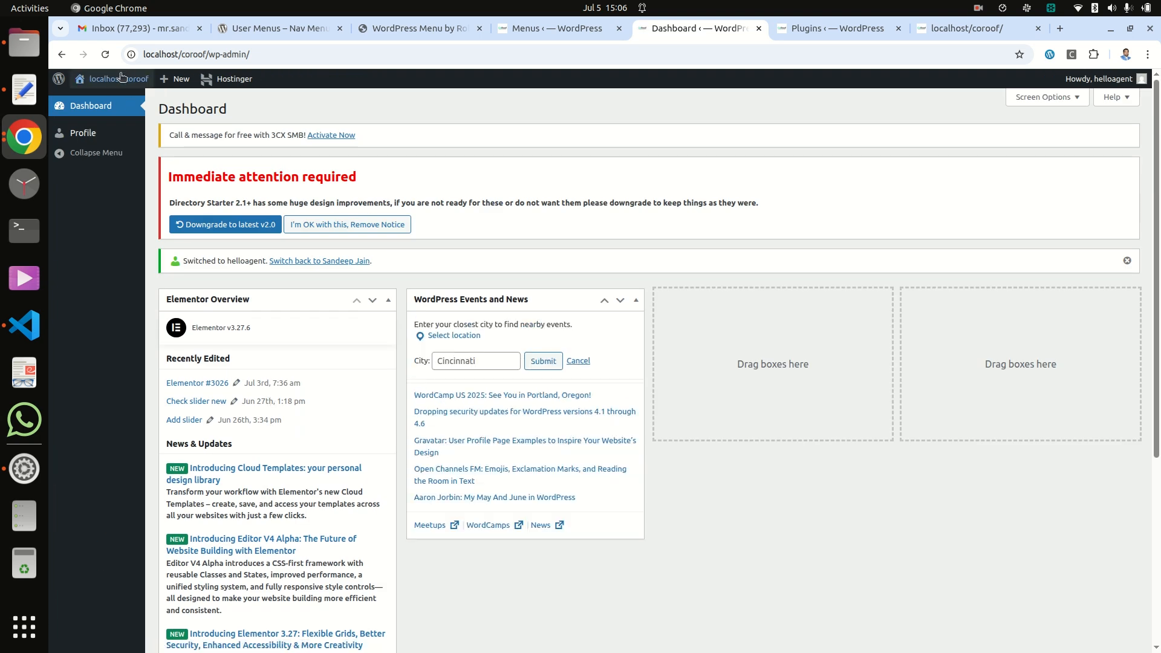
mouse_move(112, 81)
right_click(99, 102)
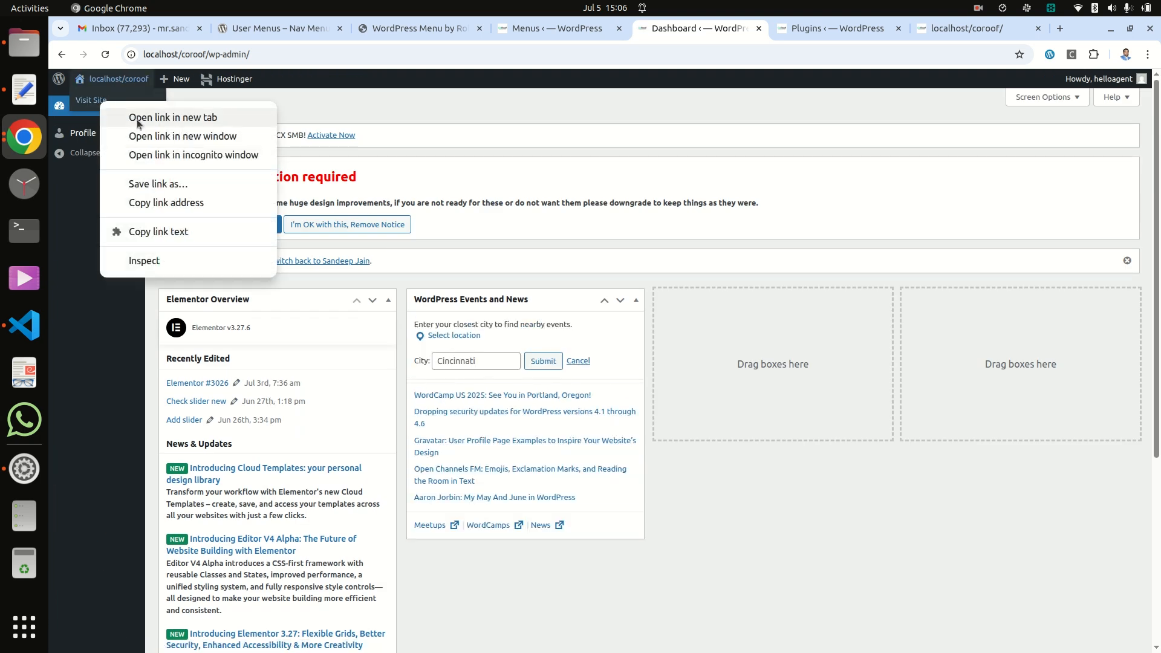
click(136, 114)
click(862, 29)
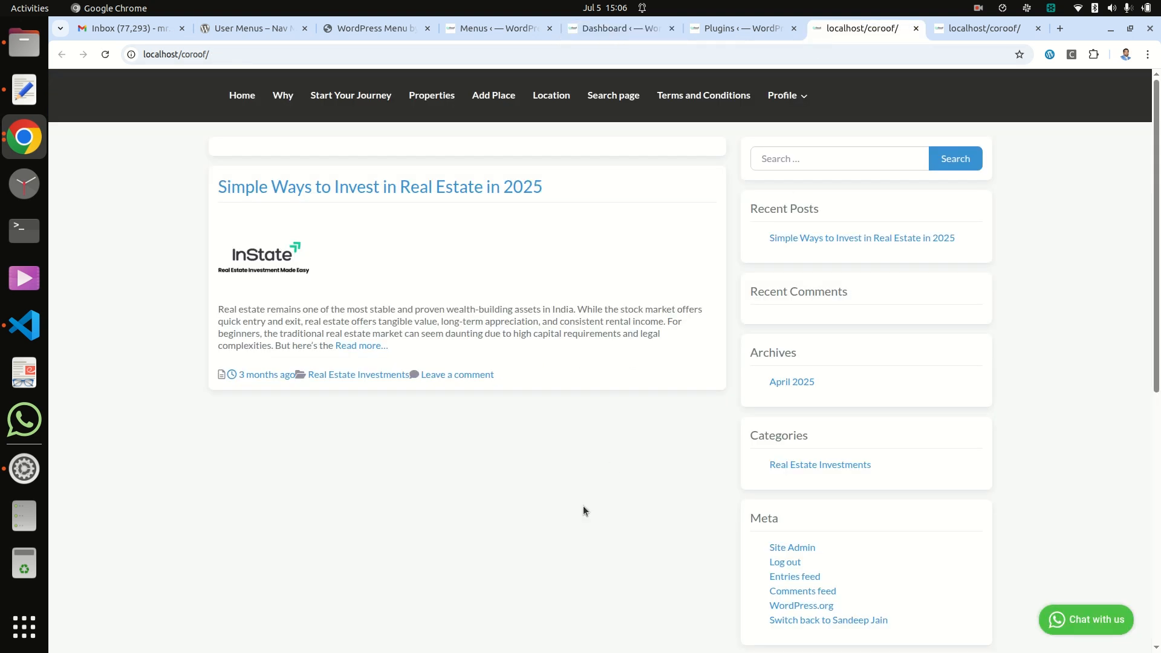
Open Agent Dashboard from the Profile menu, then switch back to the administrator account
mouse_move(782, 95)
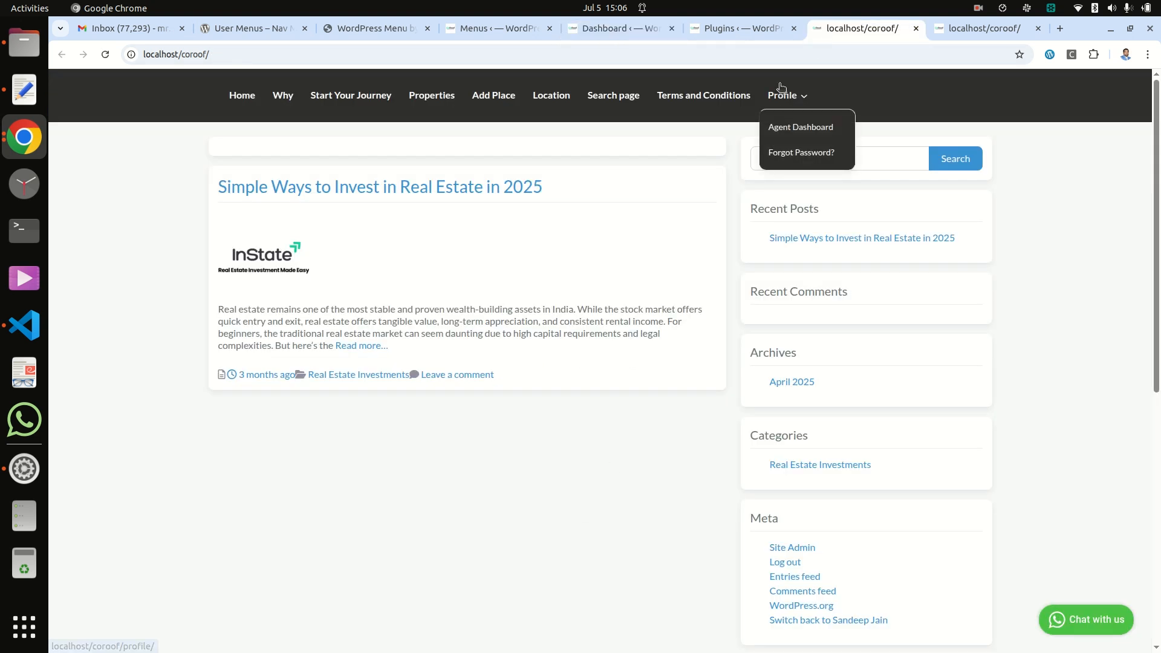
click(803, 128)
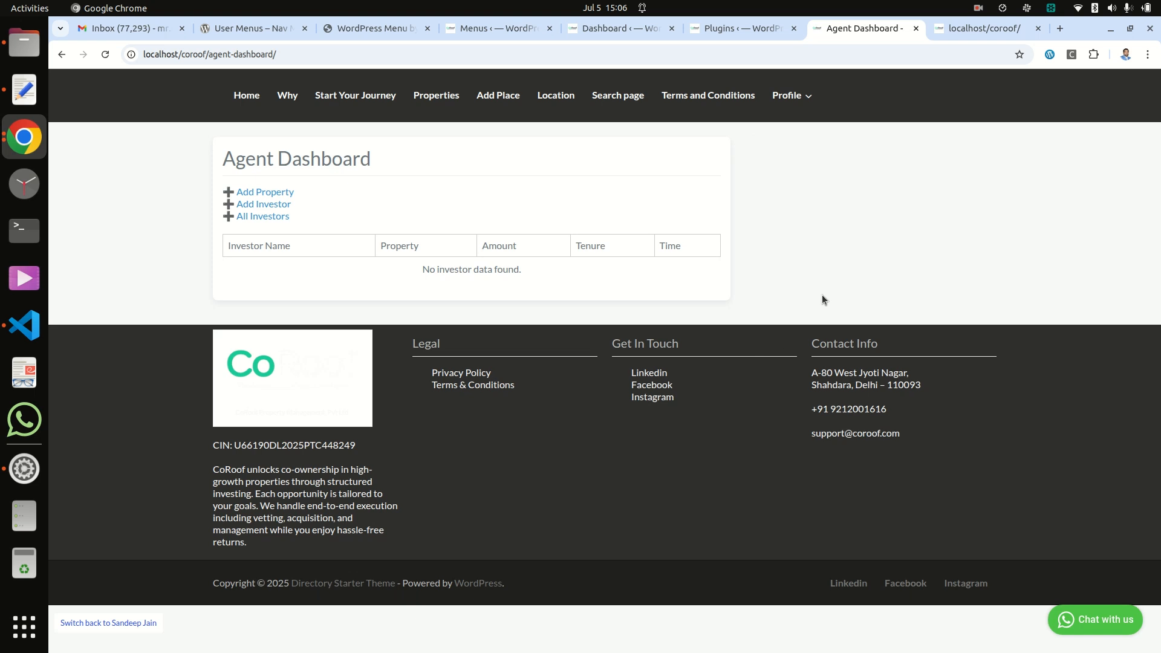
click(114, 621)
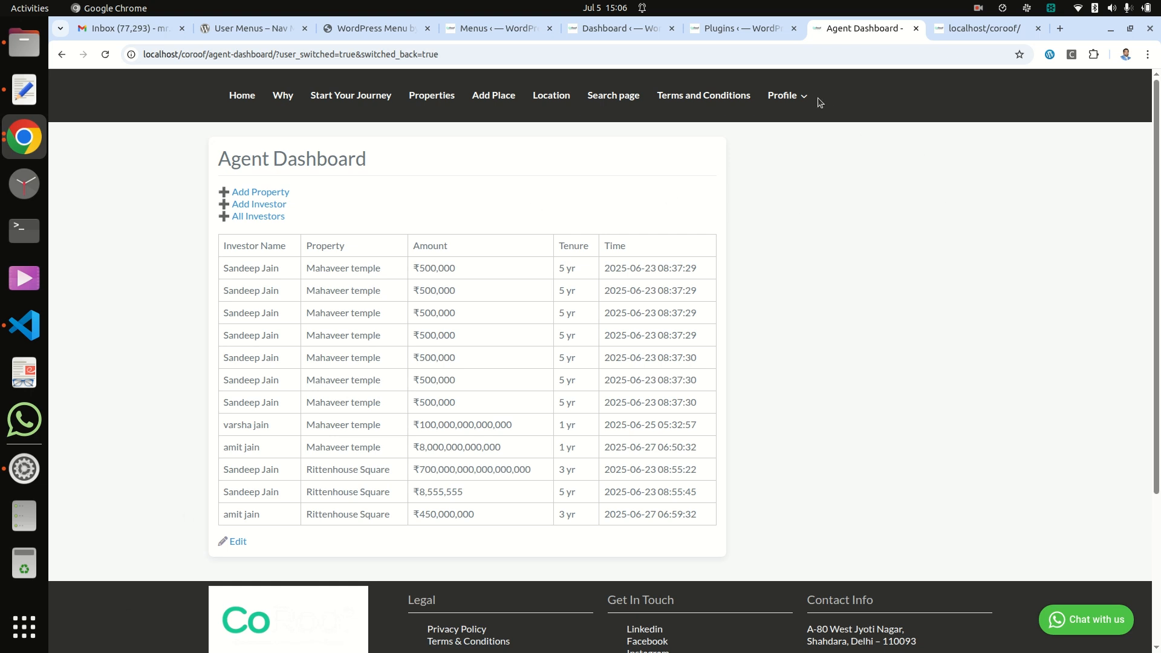
Switch to the investor user from the Users list and go to the site's Home page
click(727, 32)
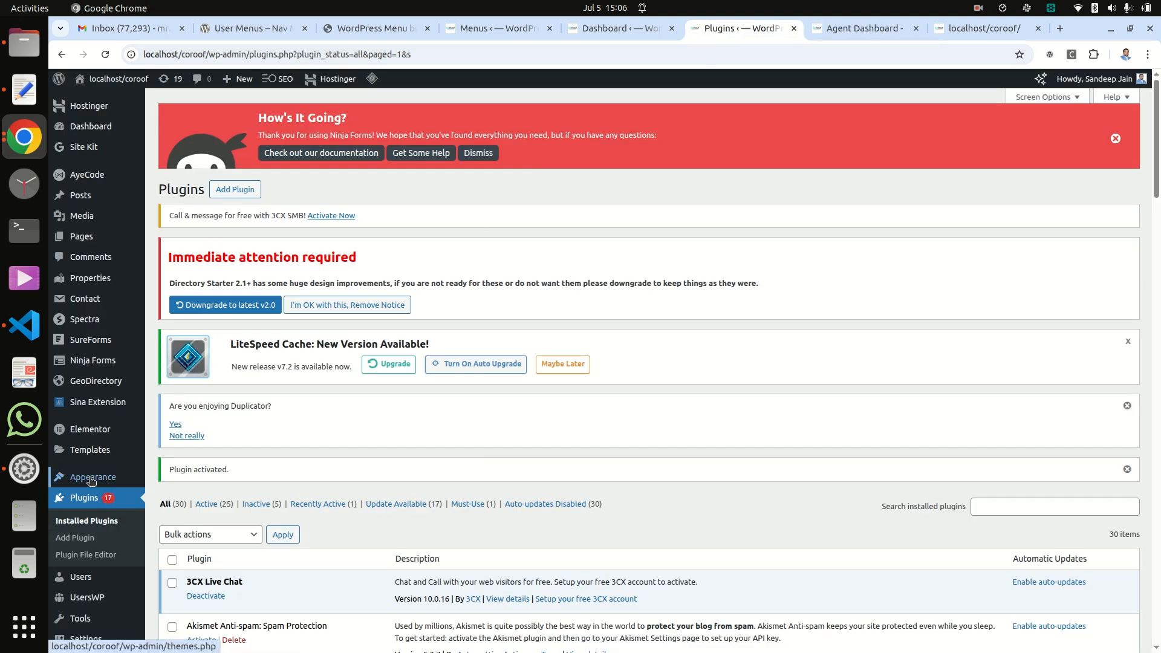
mouse_move(89, 475)
scroll(91, 476, down, 2)
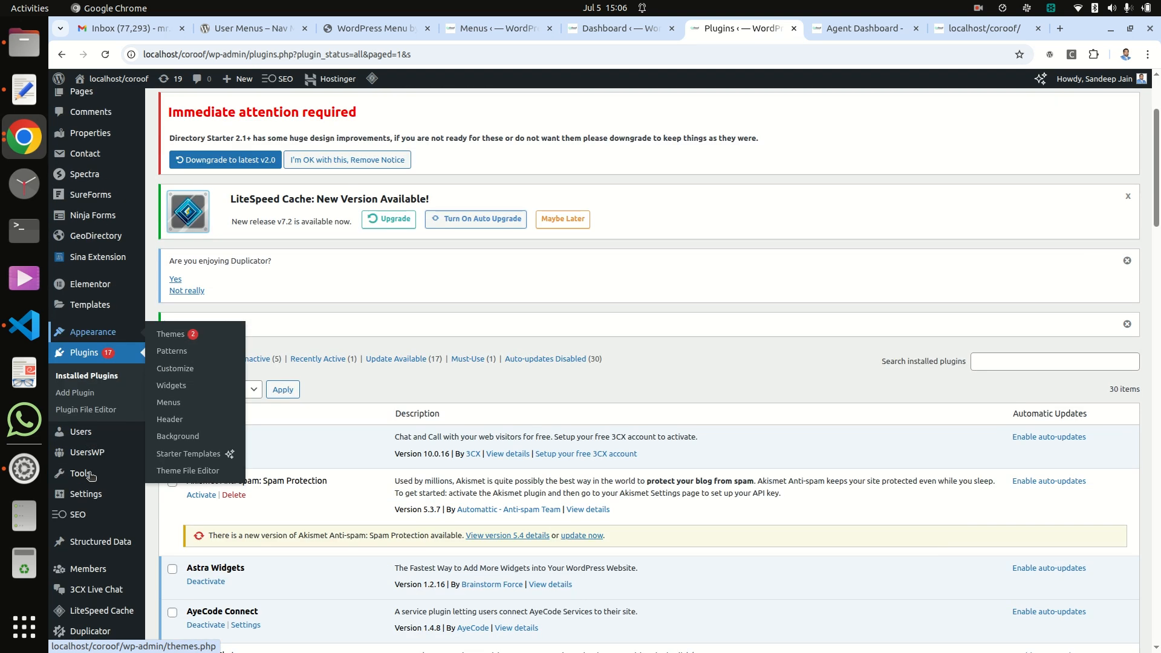
click(84, 436)
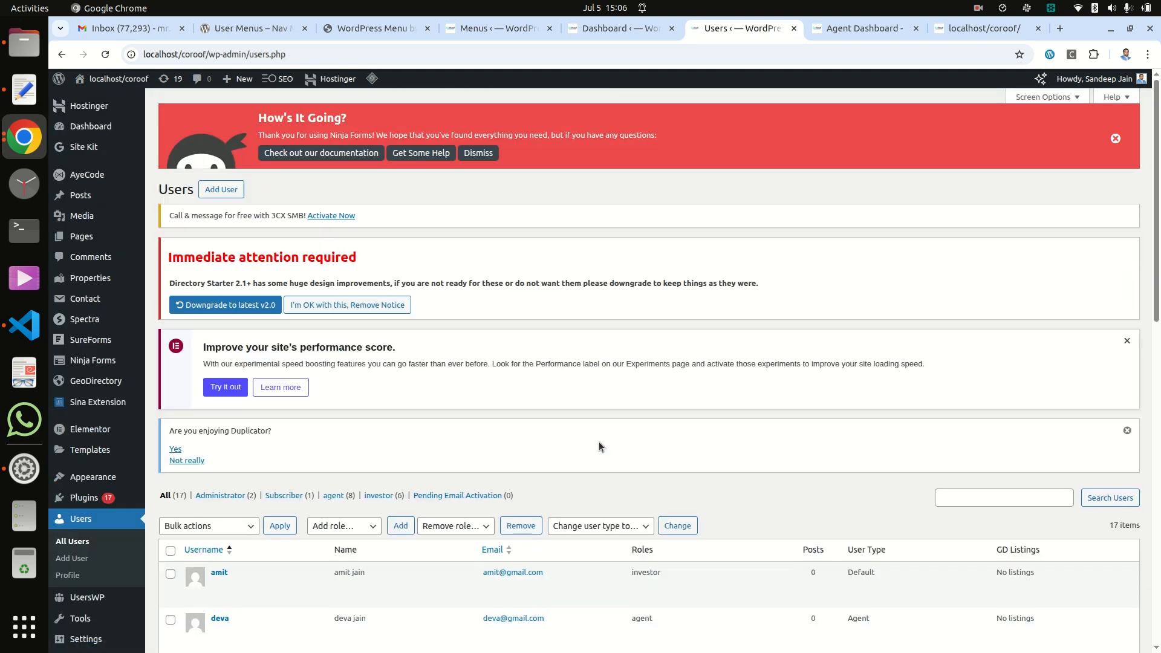
scroll(598, 441, down, 6)
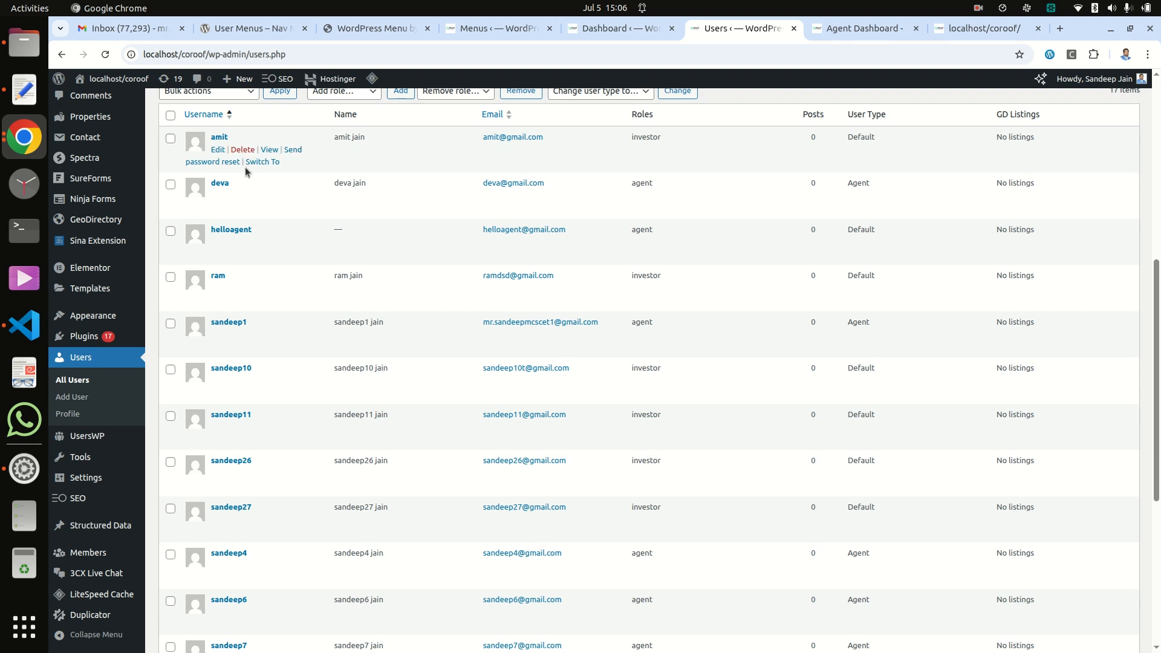
click(263, 162)
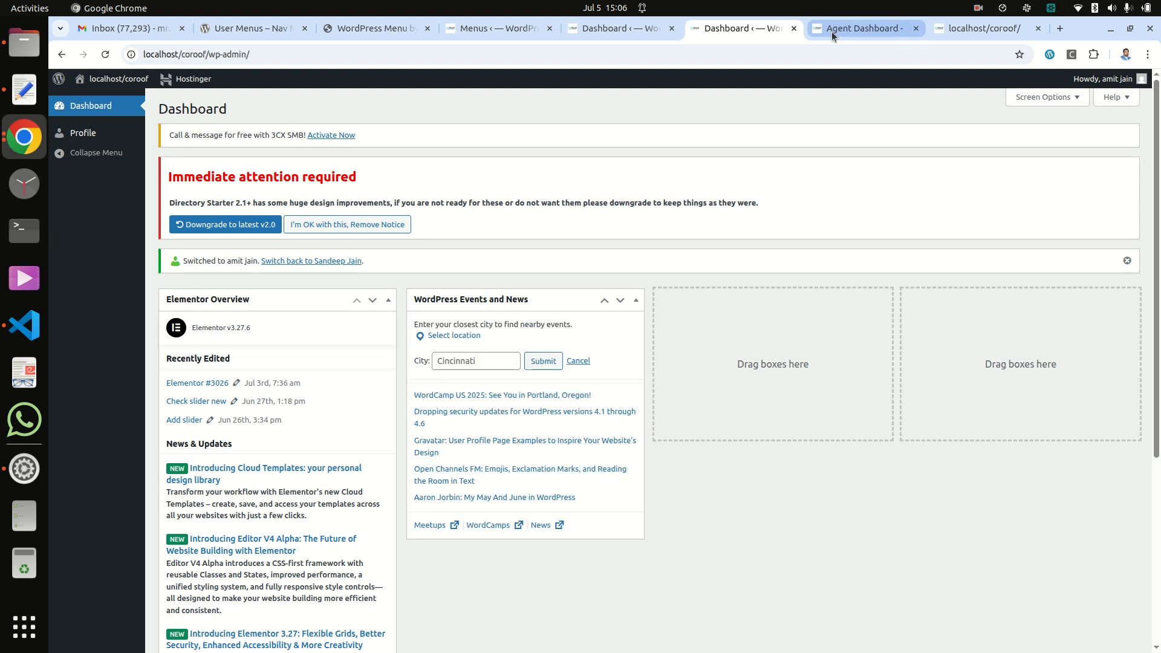
click(832, 31)
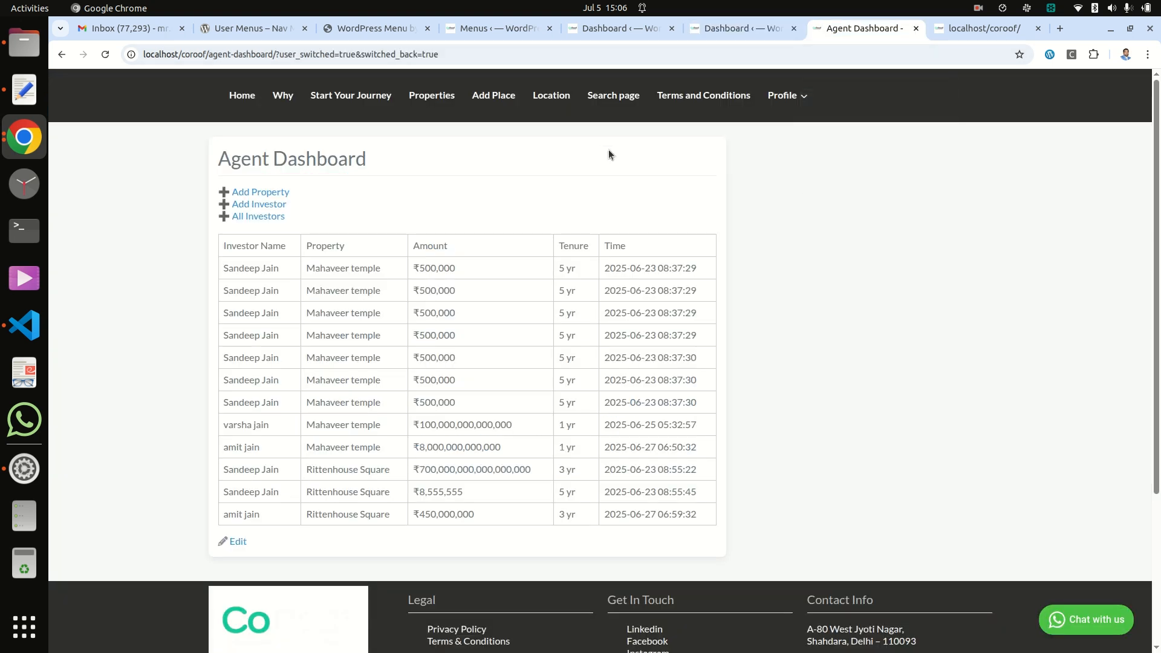
click(239, 101)
Open invester_dashboard from the investor's Profile menu, then switch back to the administrator
mouse_move(799, 99)
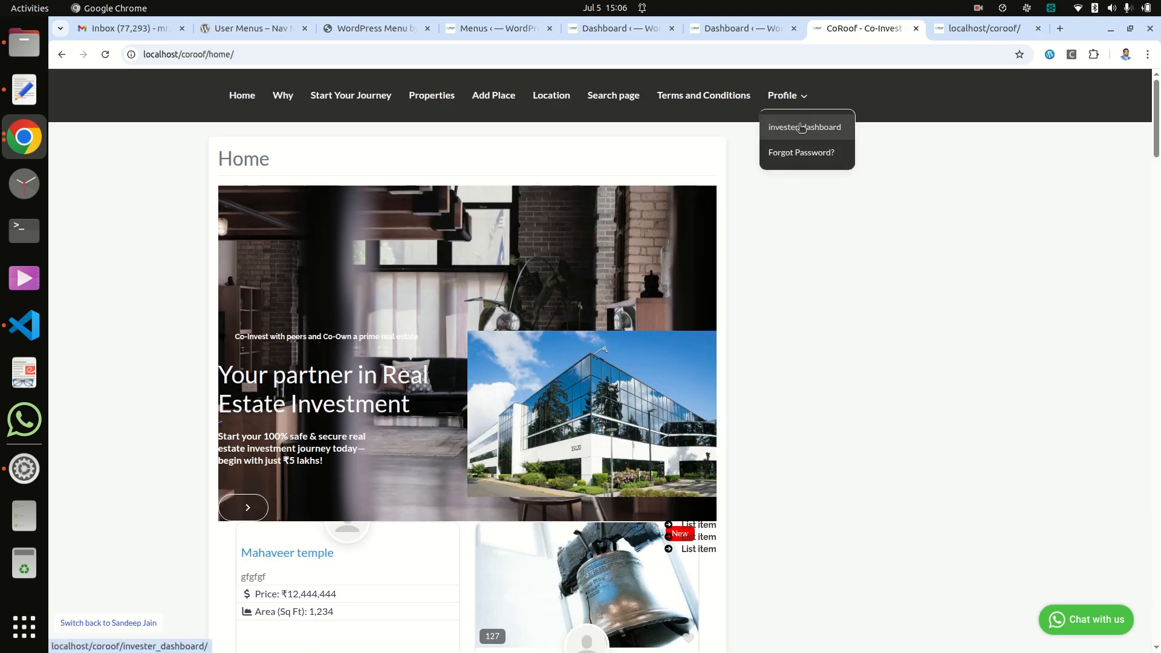
click(801, 127)
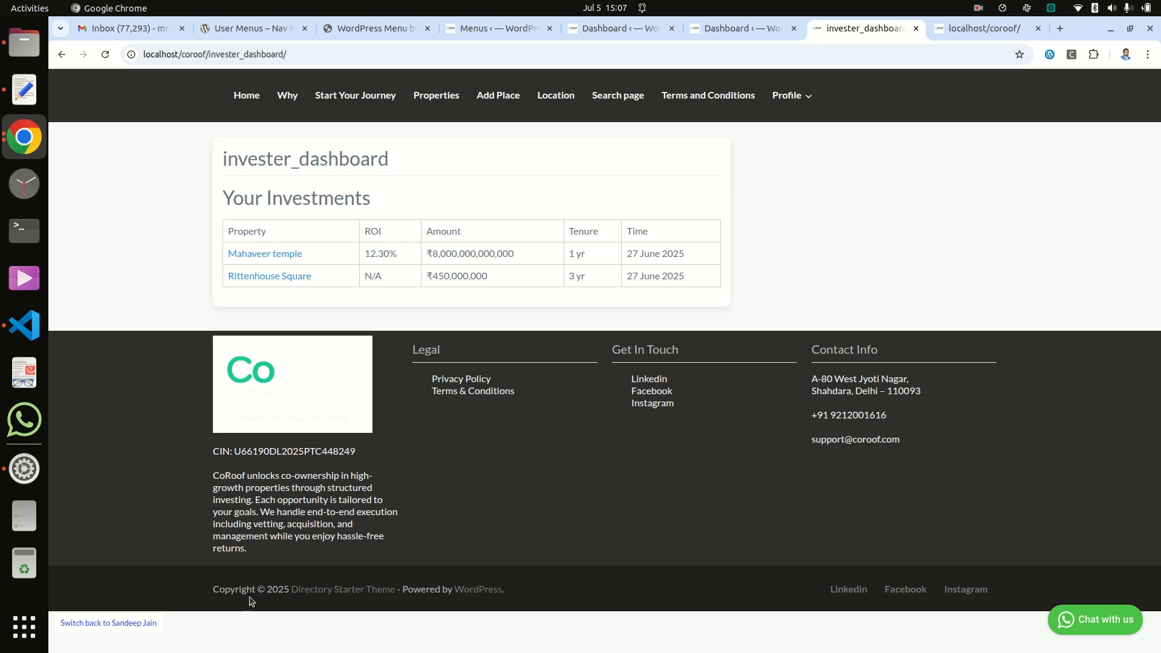
click(109, 623)
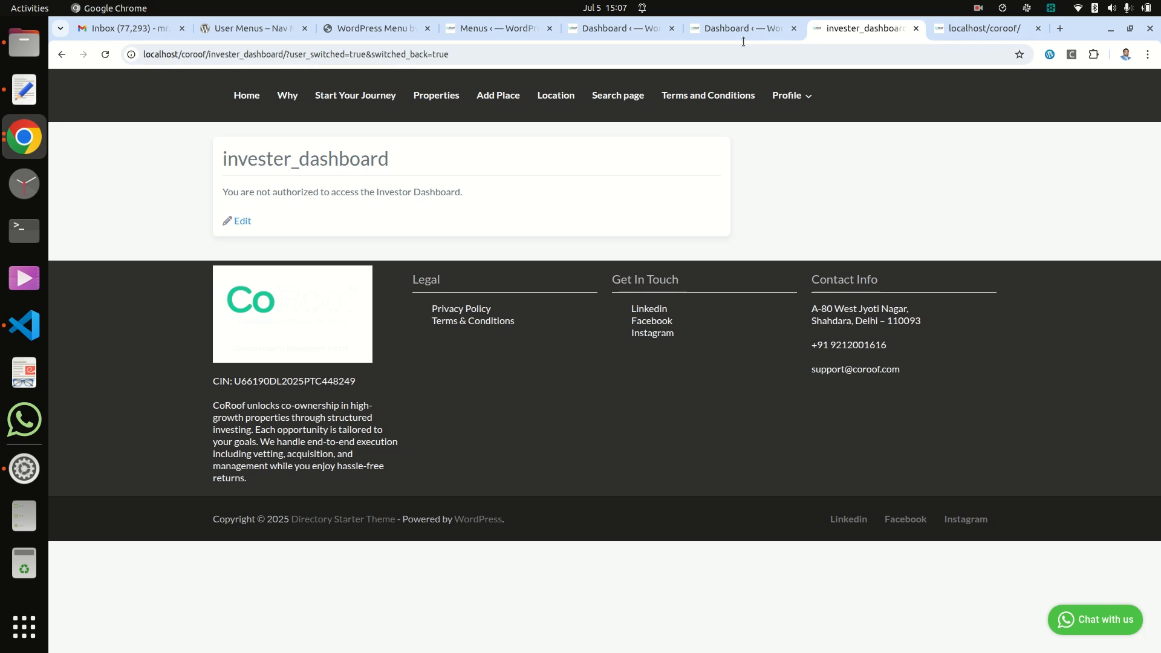
Reload the admin Dashboard tab as the administrator
click(739, 25)
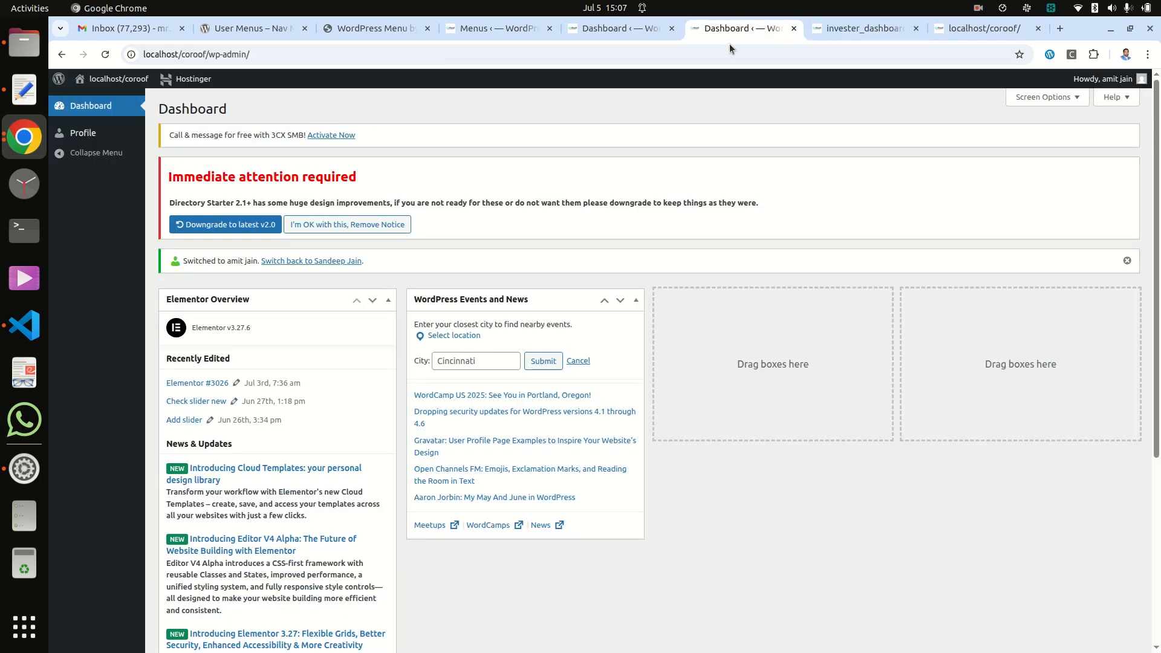
right_click(582, 115)
click(635, 170)
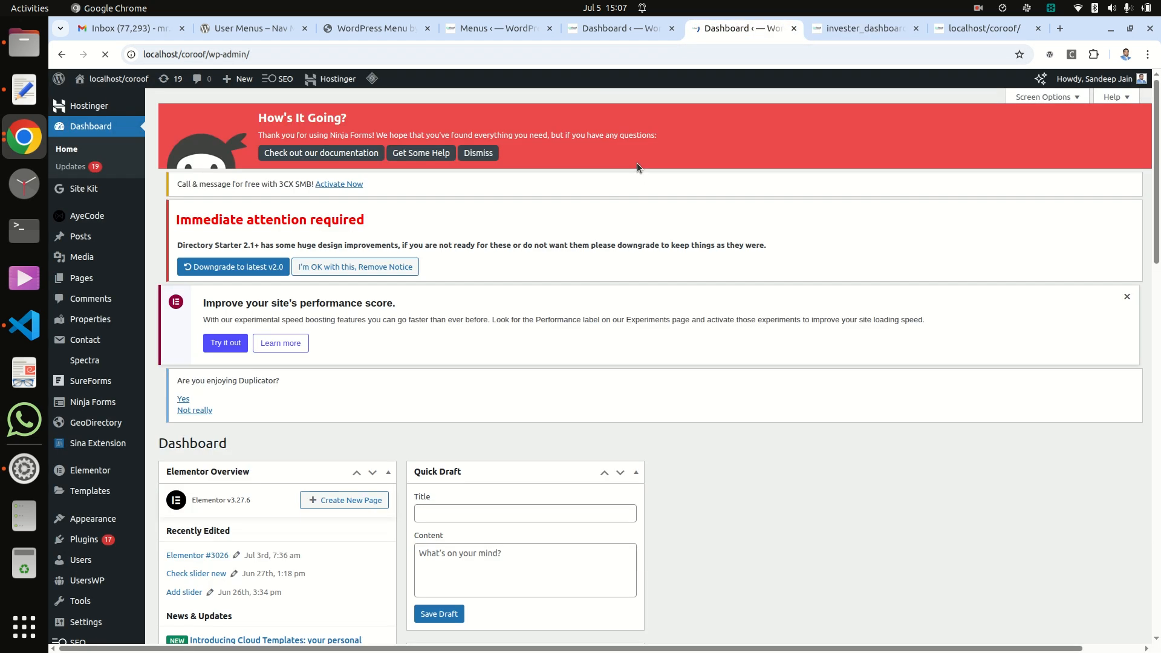
Copy the {avatar} placeholder from the User Menus plugin's Full Feature List
click(254, 30)
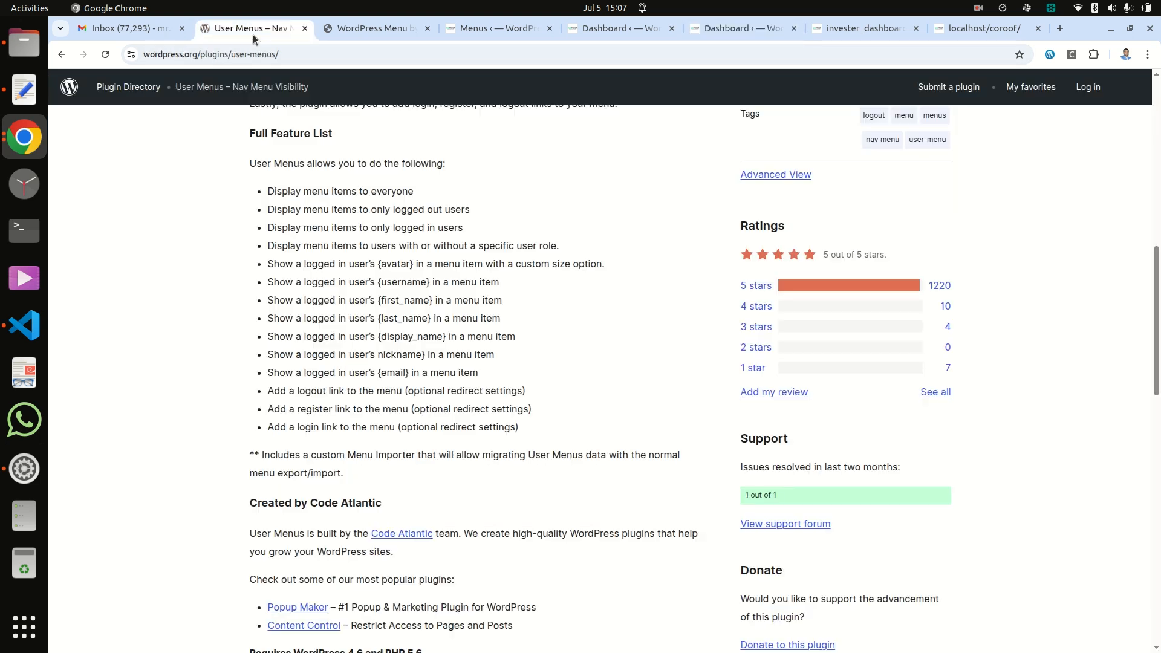
scroll(284, 299, up, 6)
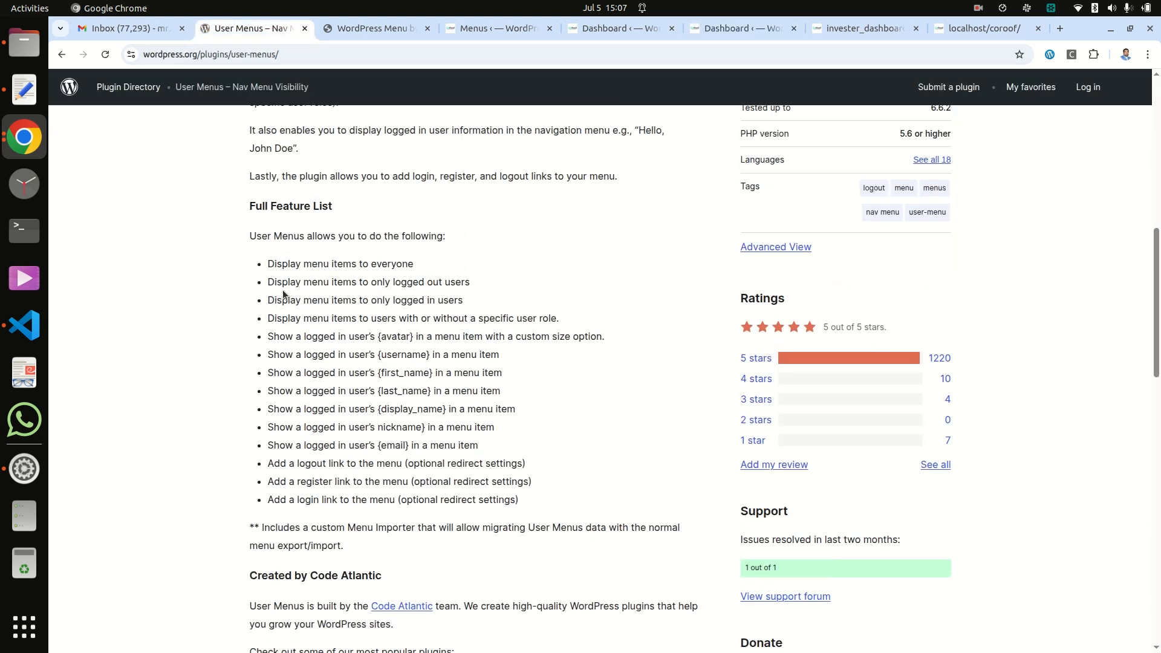
scroll(286, 292, down, 4)
drag(376, 338, 414, 333)
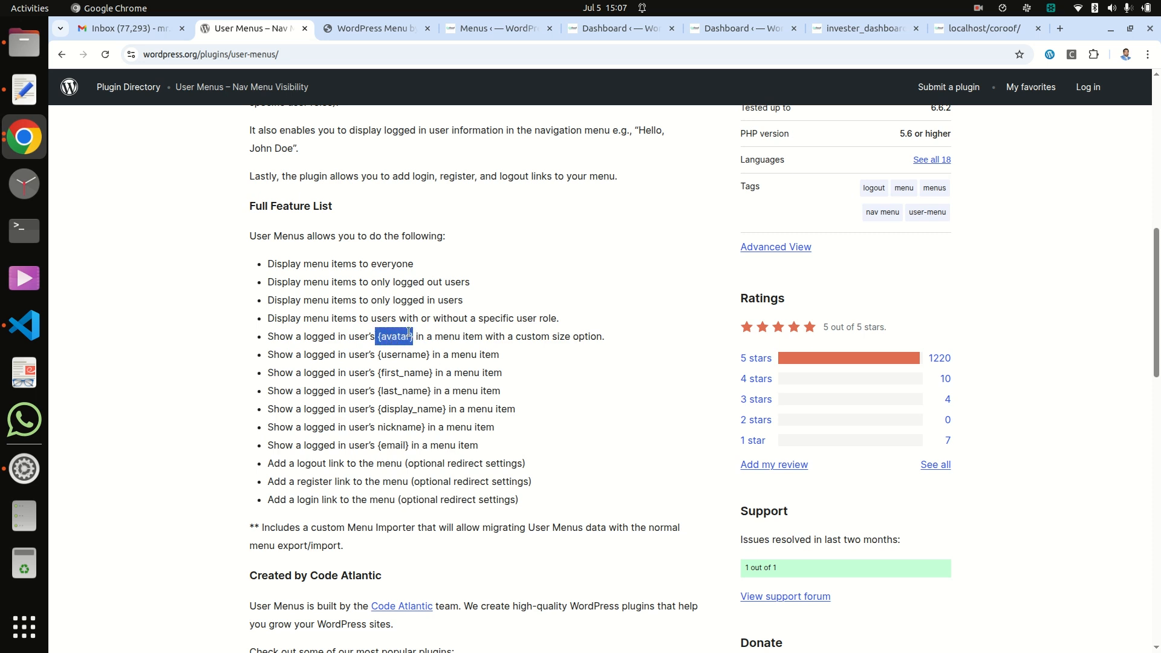
right_click(414, 334)
click(423, 345)
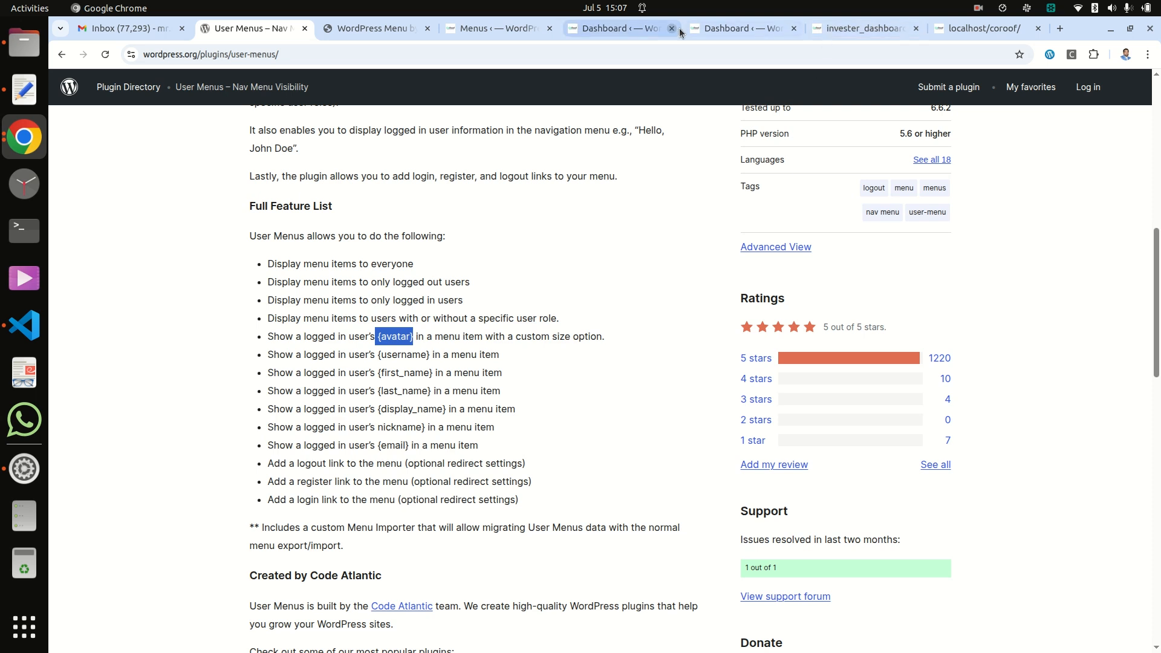
Relabel the Profile menu item 'Profile {avatar}' and save the menu
click(520, 29)
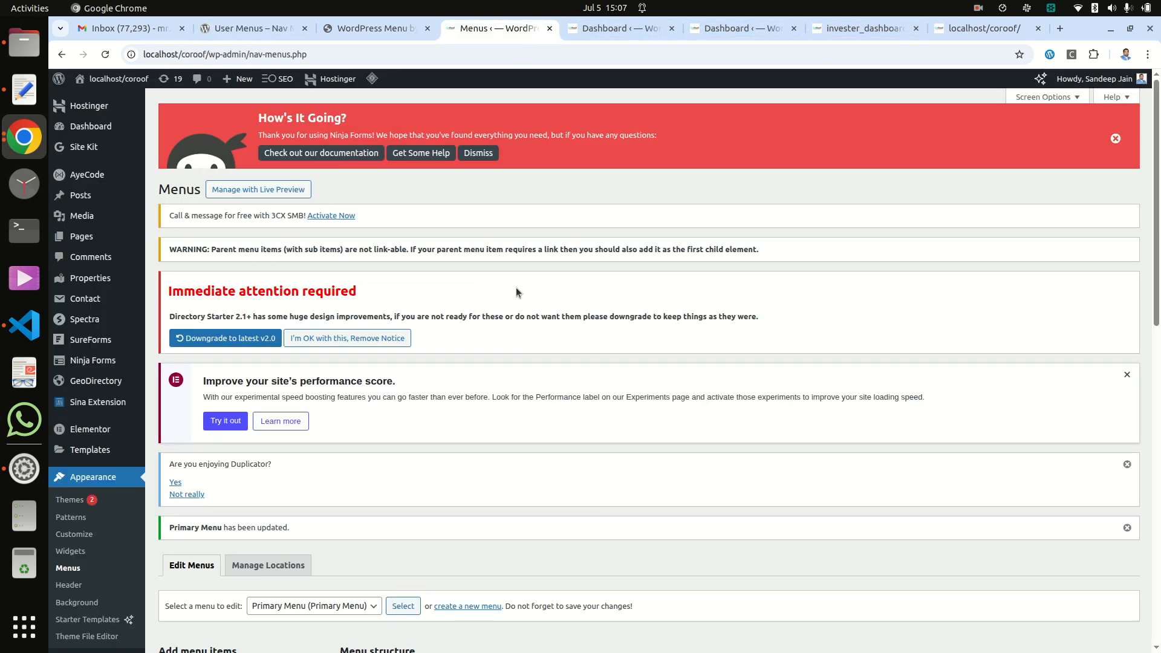
scroll(572, 449, down, 10)
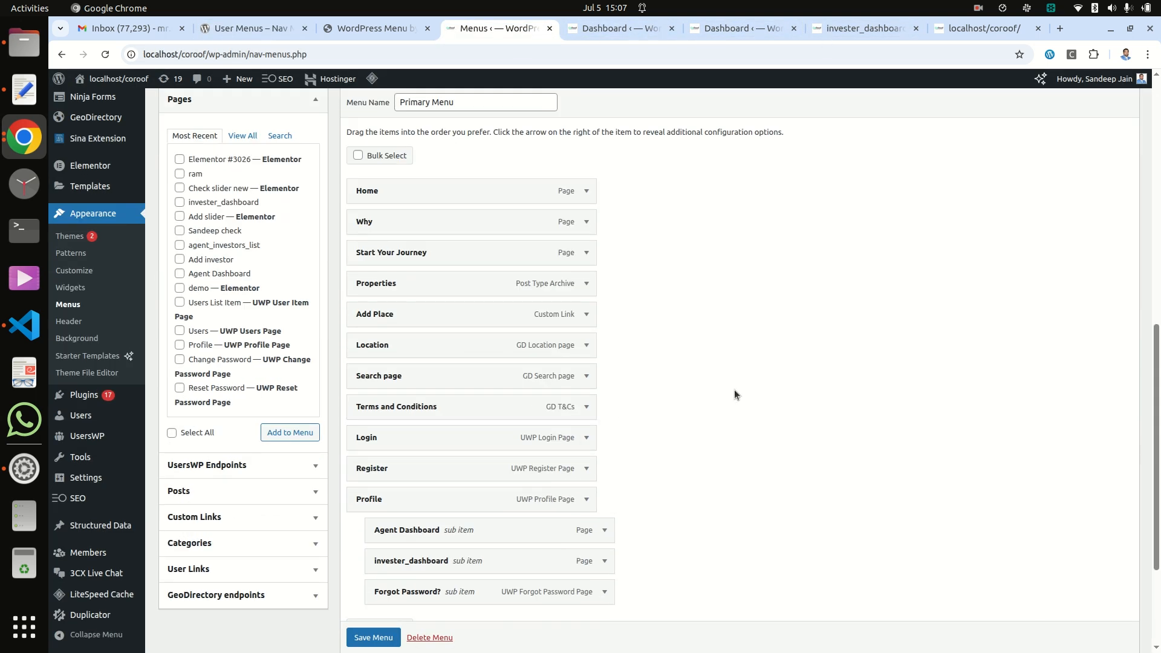
scroll(731, 393, down, 3)
click(586, 329)
click(417, 370)
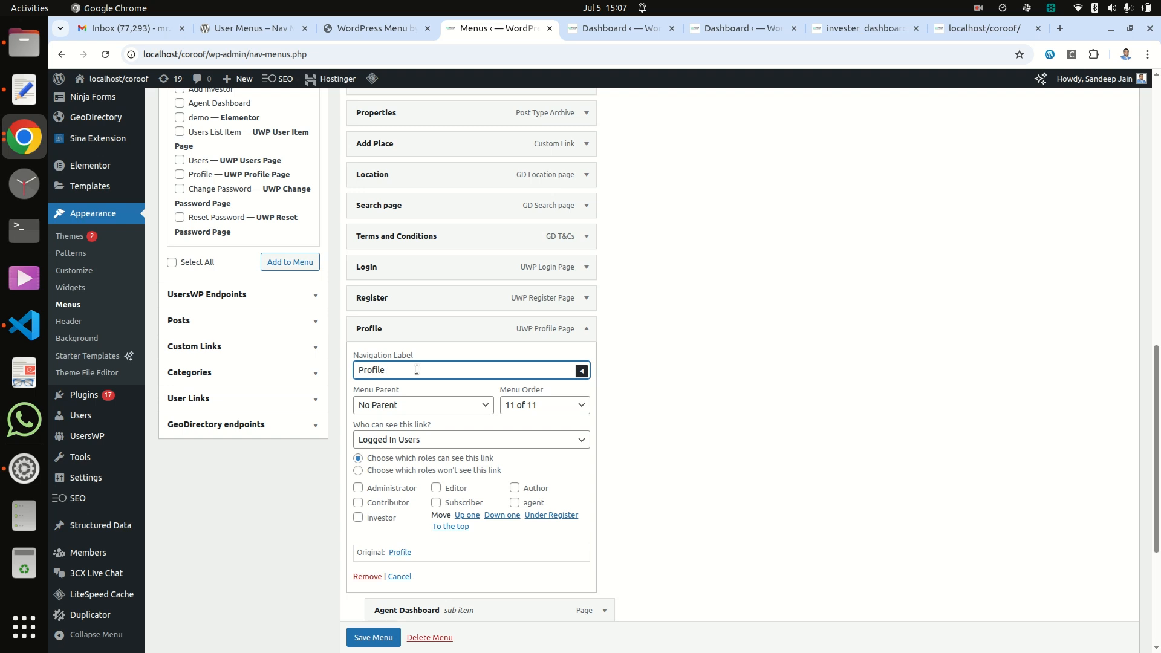
text((avatar))
scroll(780, 465, down, 5)
click(367, 586)
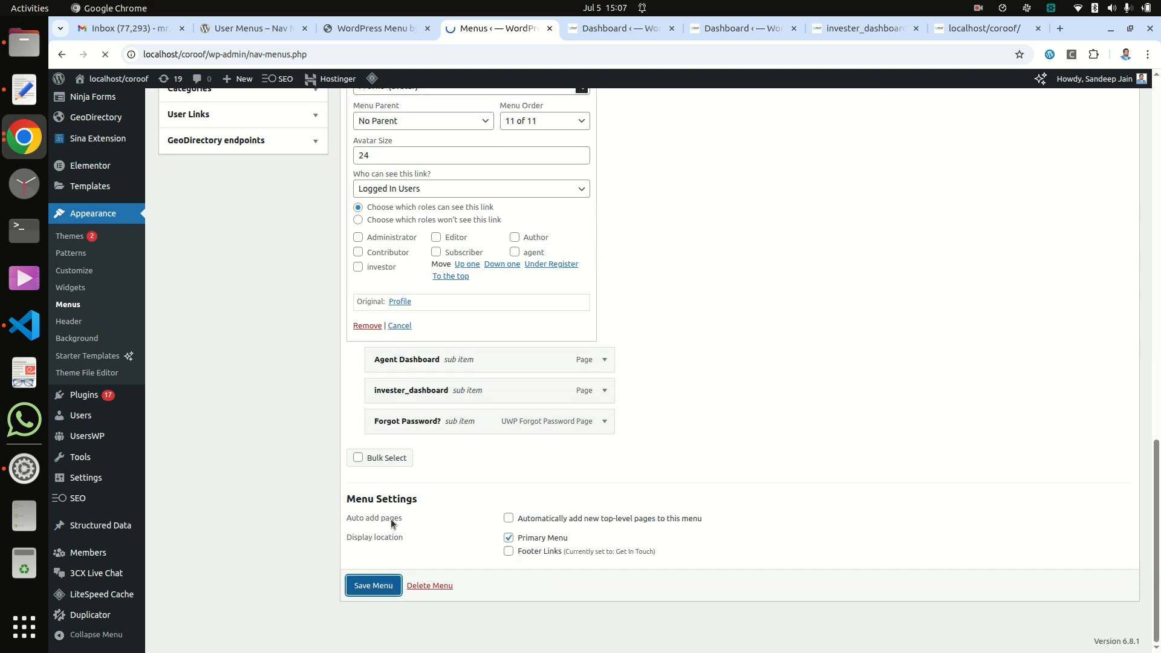
Reload the front page and check the avatar beside the Profile menu item
click(843, 30)
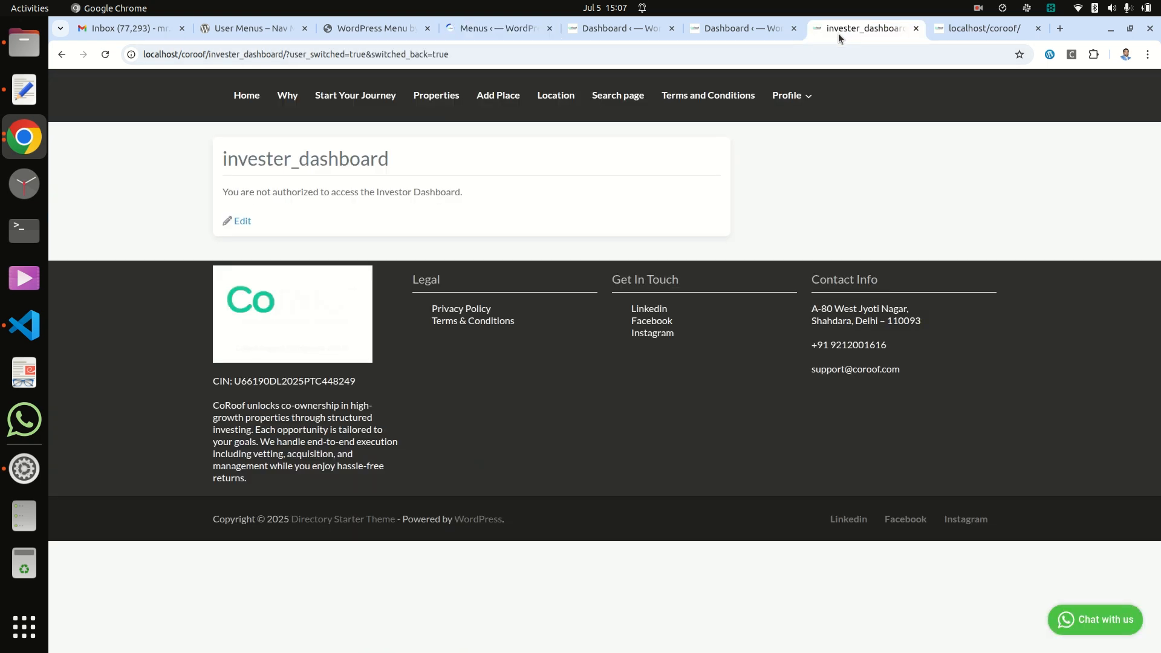
right_click(786, 165)
click(711, 165)
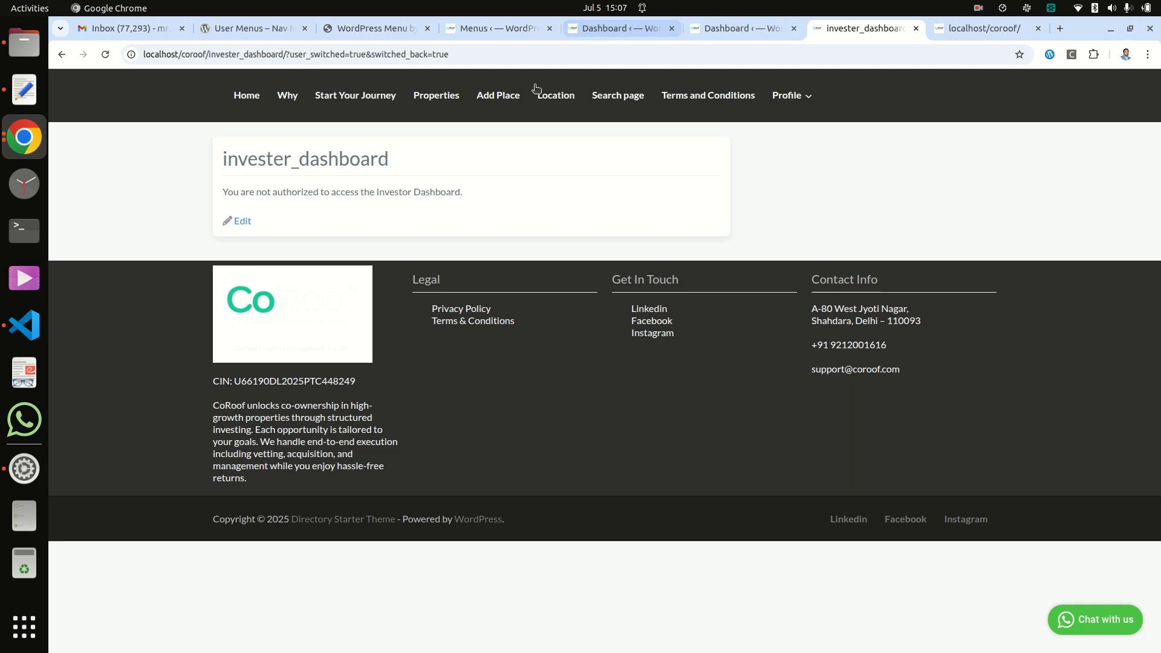
click(240, 100)
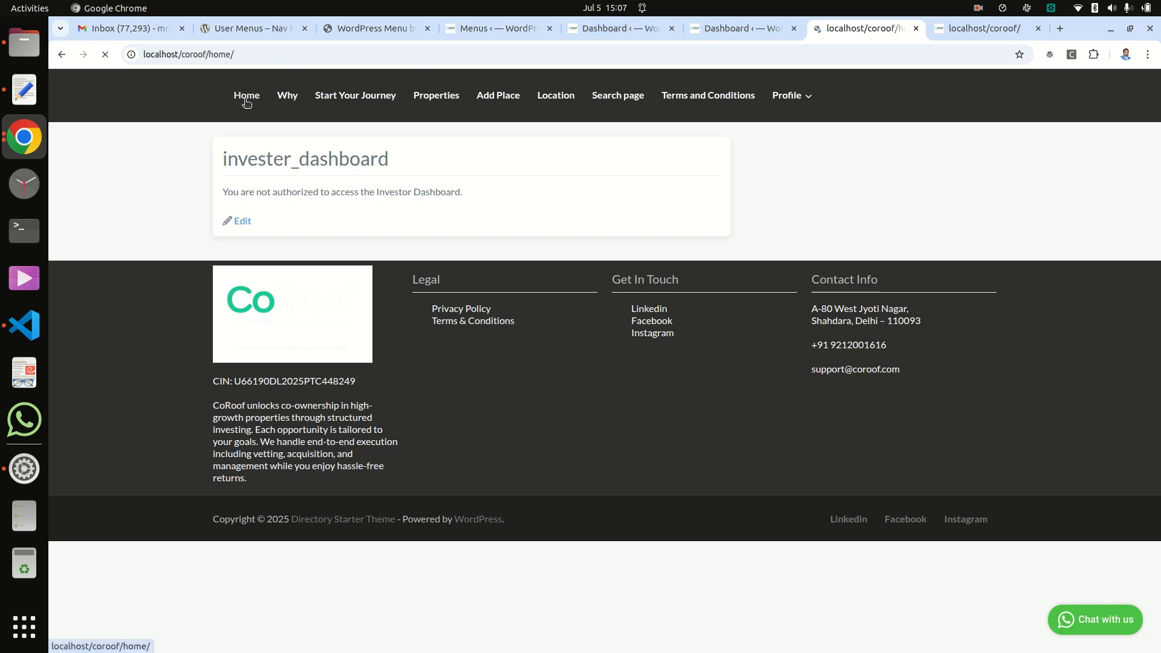
mouse_move(805, 97)
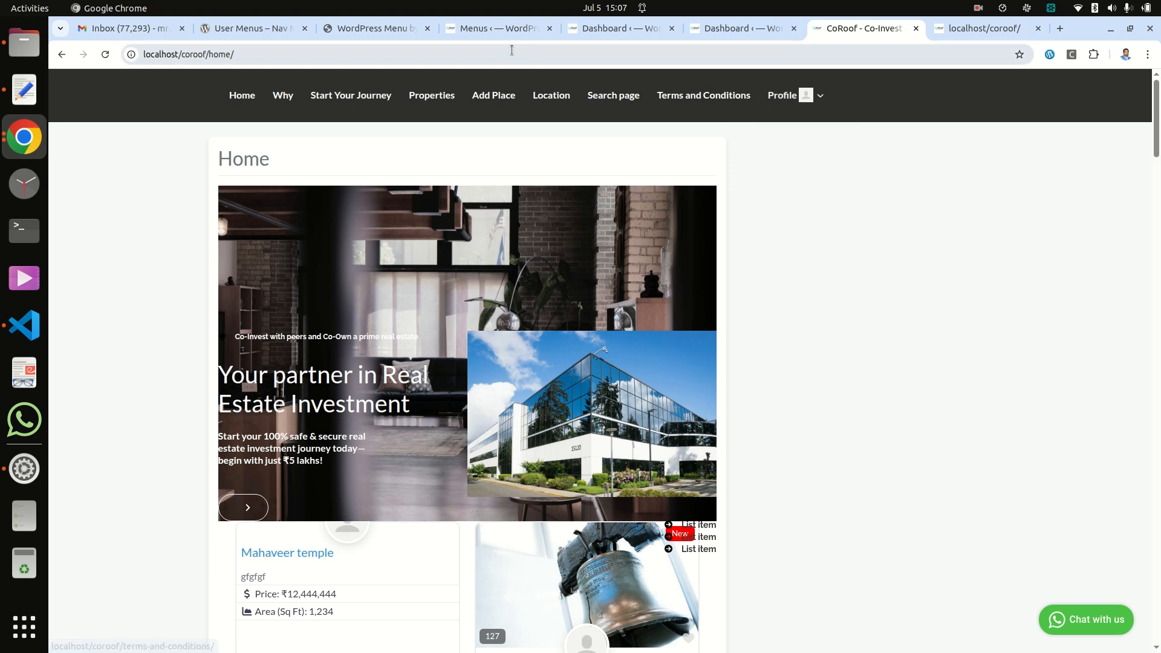
Select the {first_name} placeholder in the Full Feature List and copy it
click(254, 28)
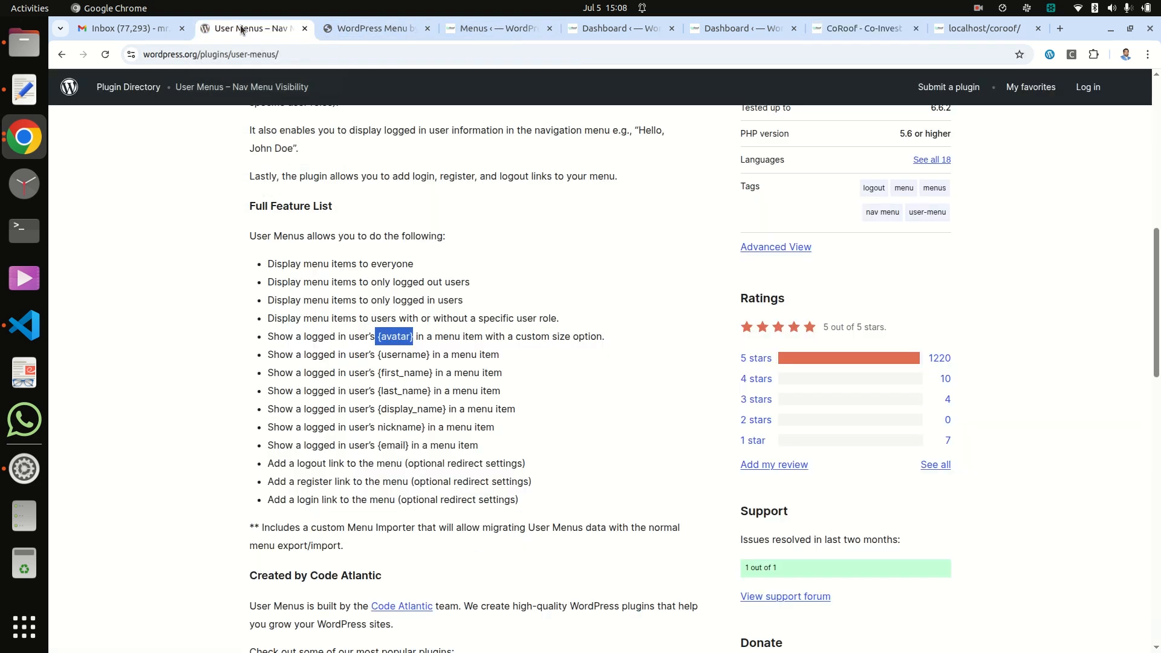
click(448, 360)
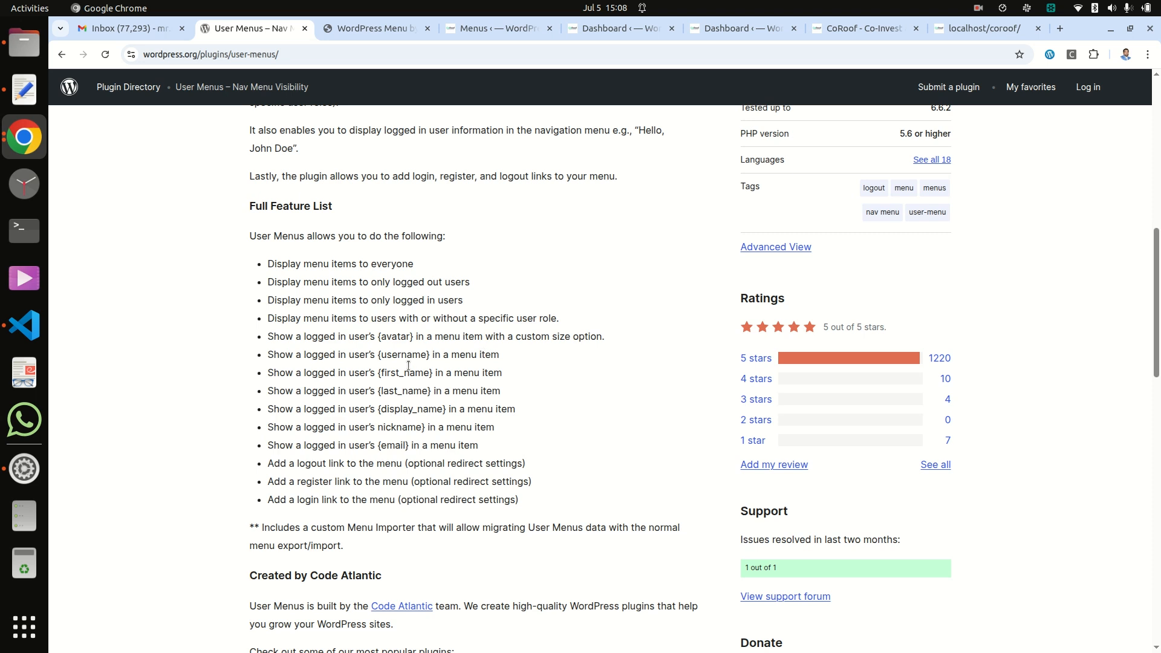
drag(377, 354, 428, 353)
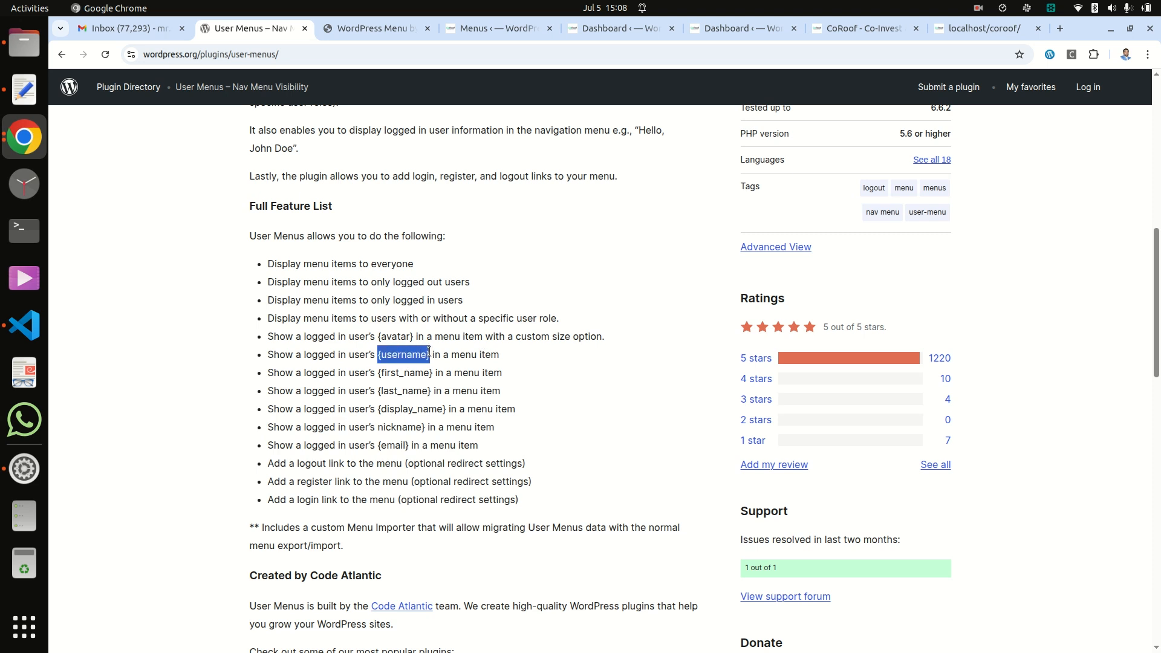
click(402, 371)
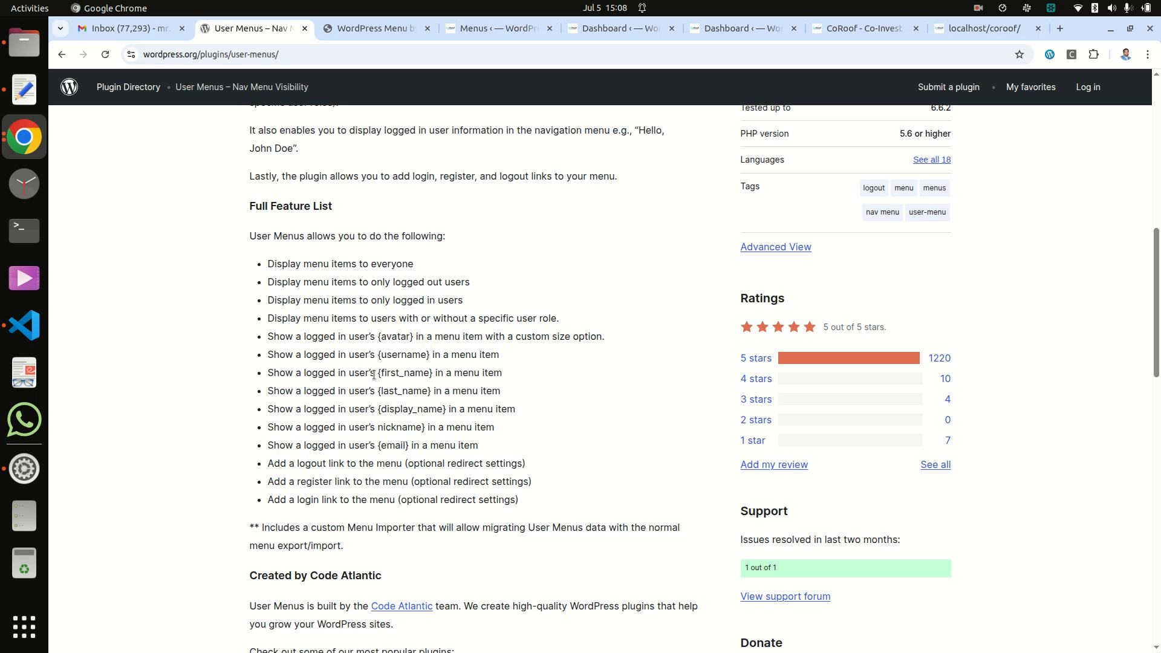
drag(380, 372, 434, 376)
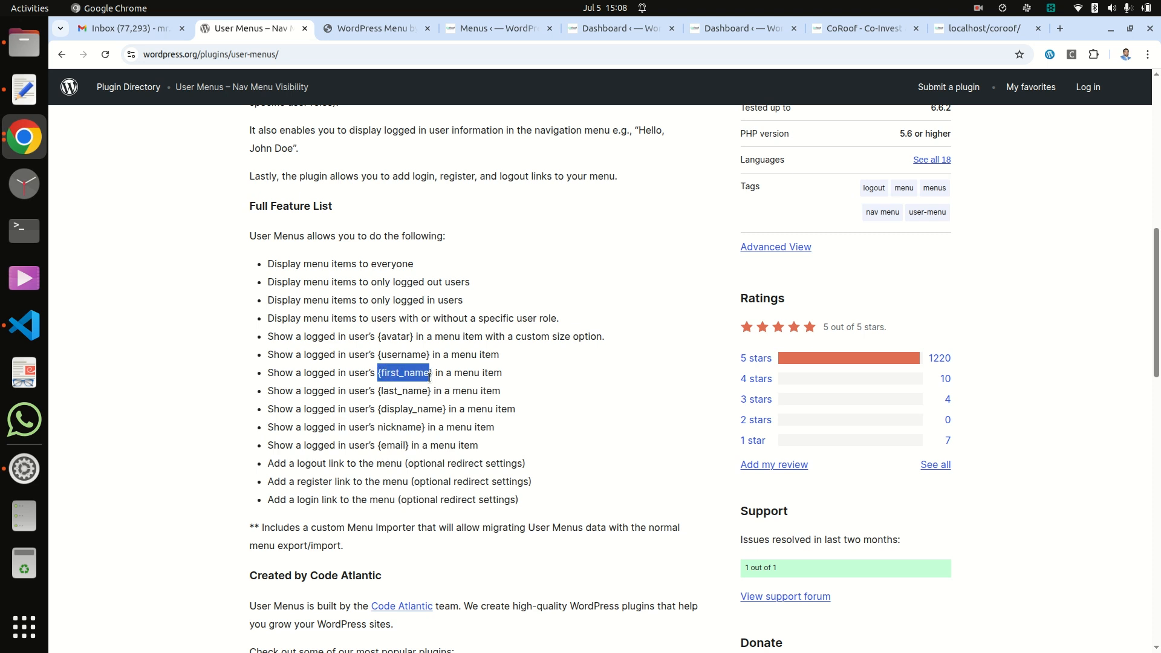
right_click(434, 375)
click(434, 396)
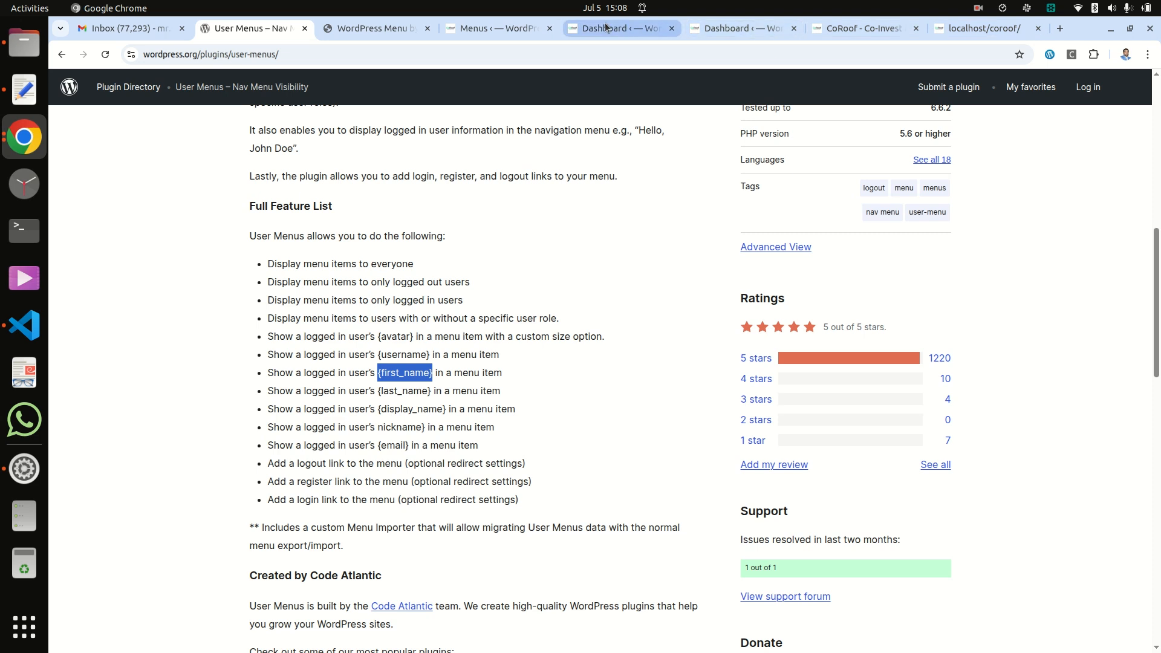
Replace {avatar} with {first_name} in the Profile navigation label and save the menu
click(497, 25)
scroll(452, 529, down, 15)
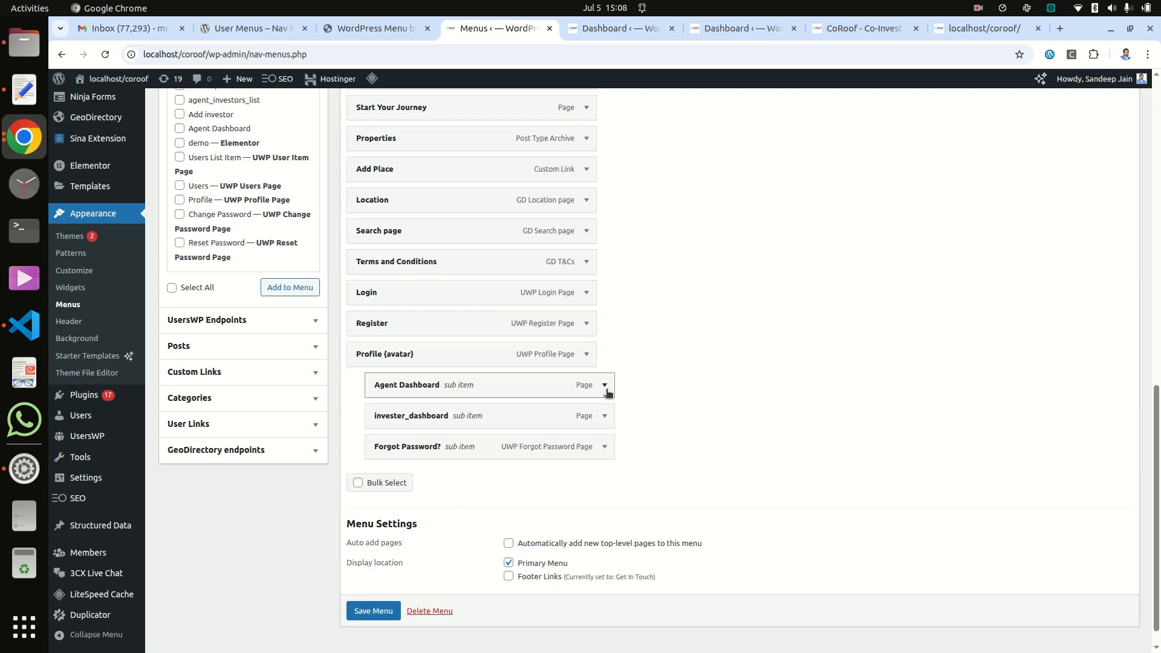
click(586, 354)
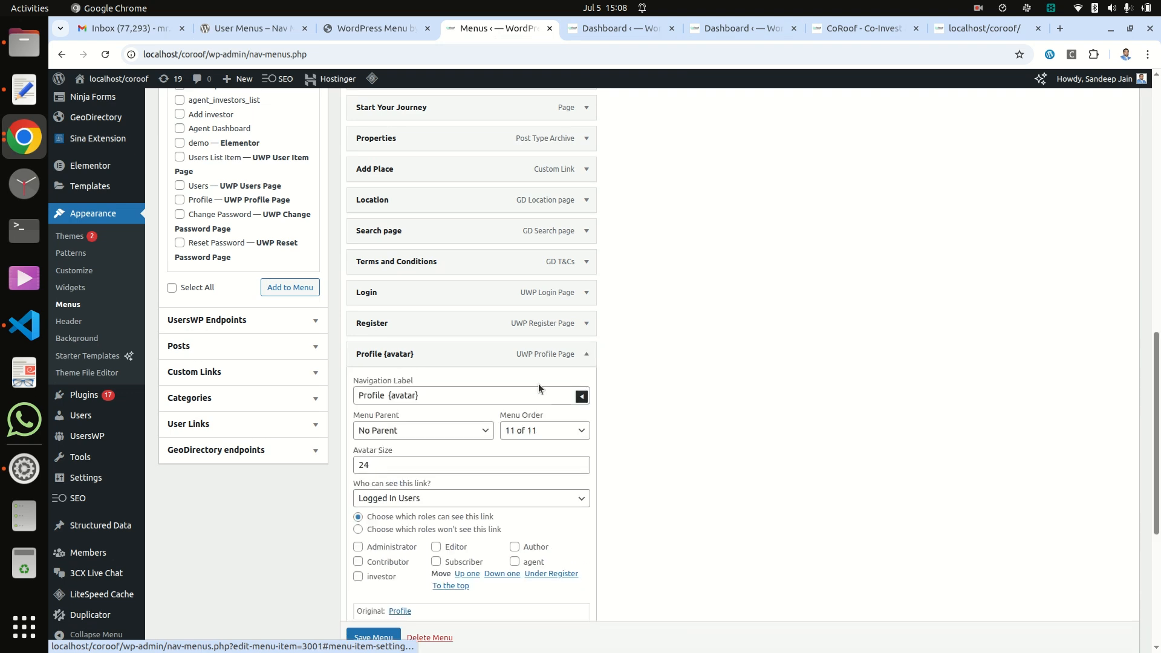
drag(388, 396, 443, 398)
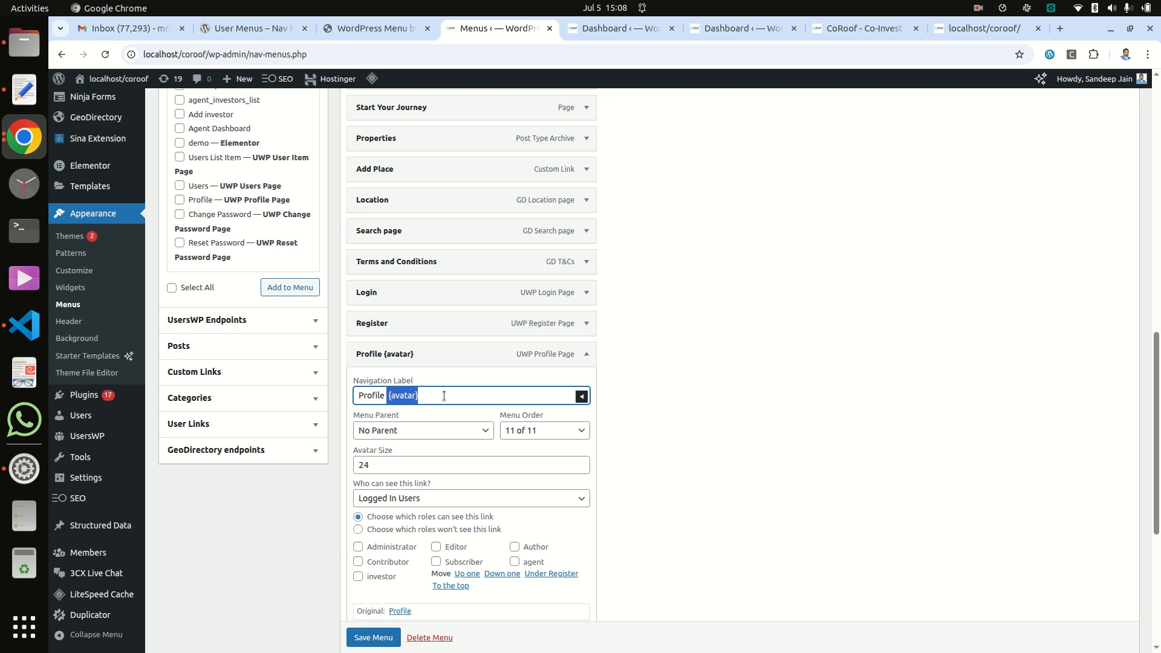
key(ctrl+v)
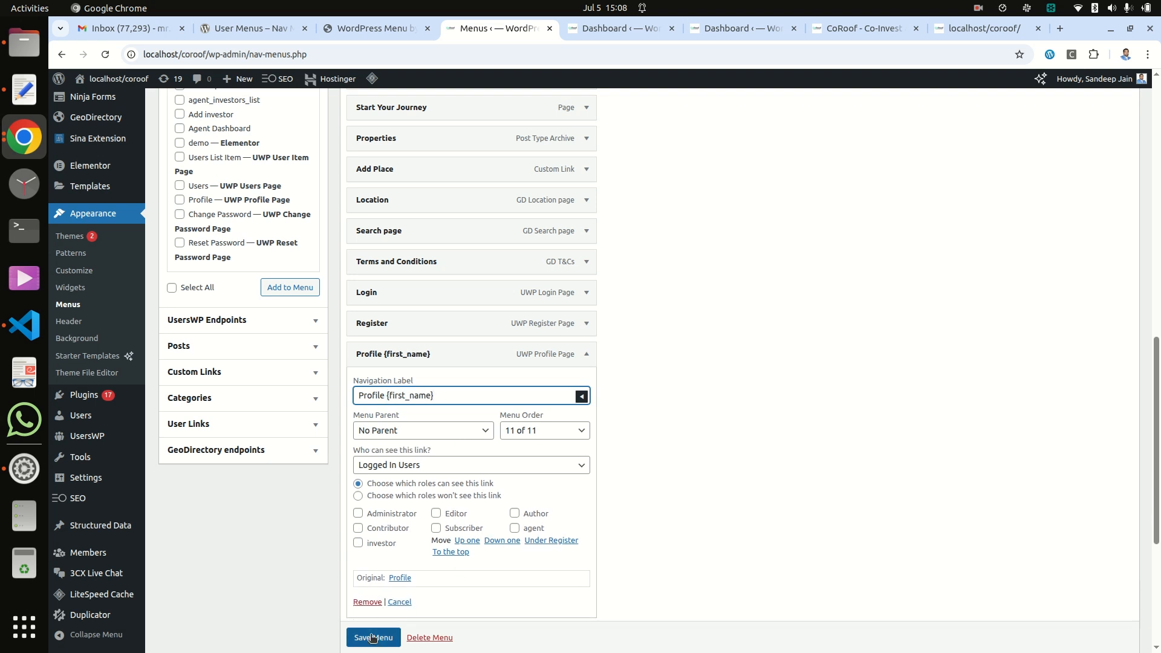
scroll(372, 637, down, 1)
click(372, 637)
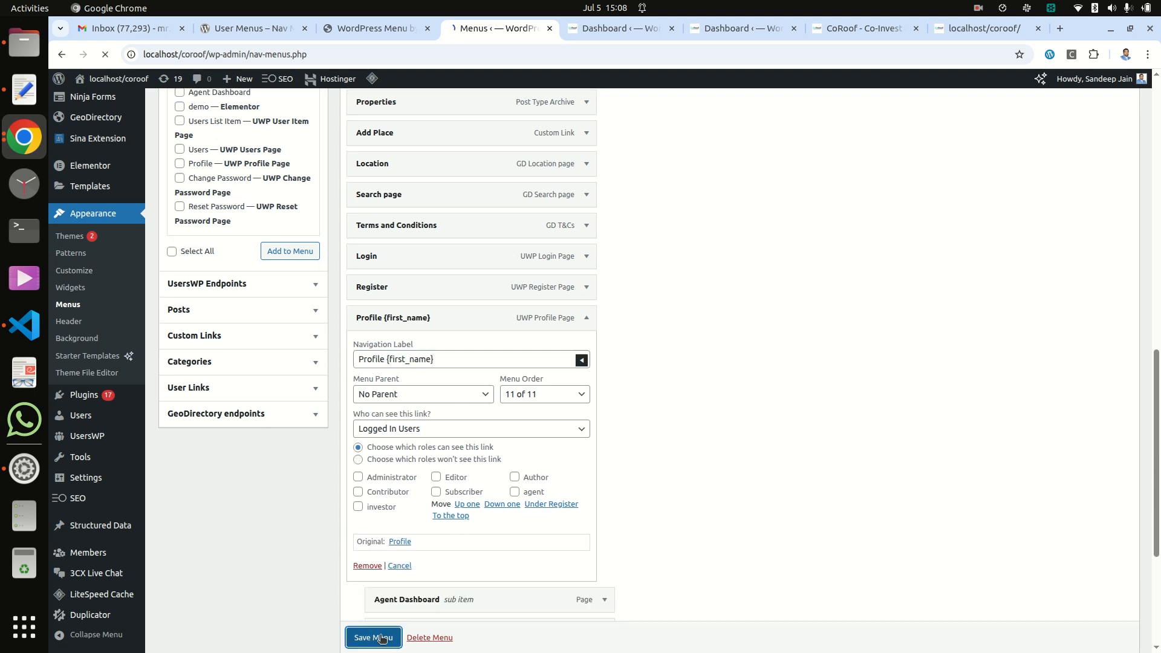
Reload the CoRoof home page to see the first name in the Profile label
click(815, 29)
right_click(815, 174)
click(845, 223)
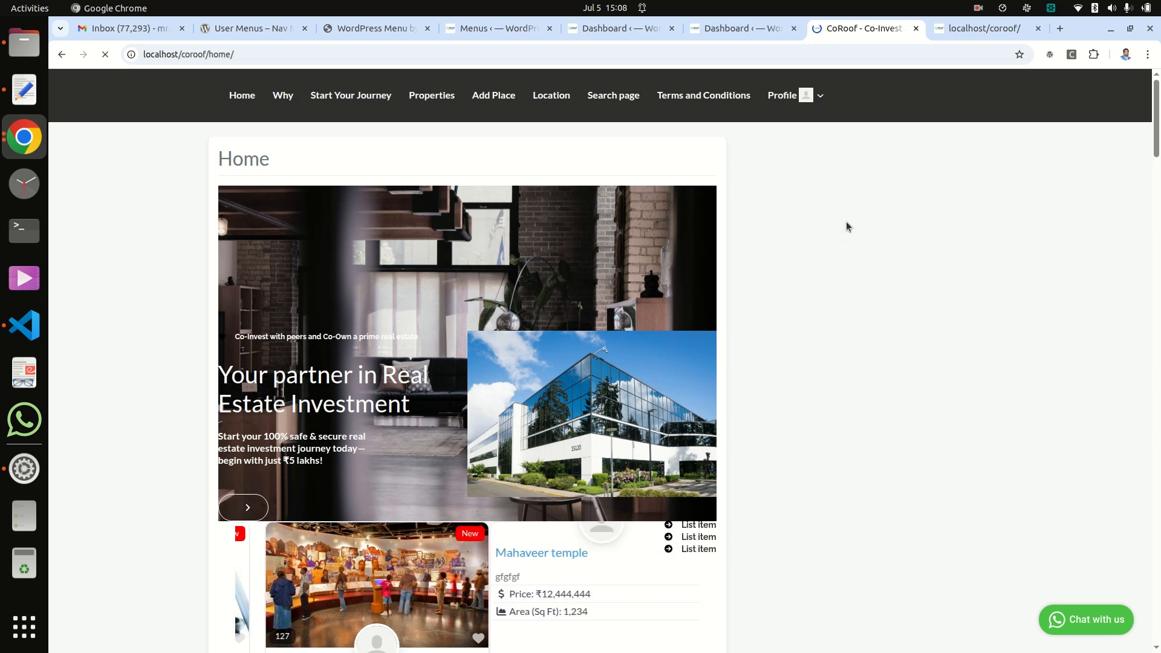
mouse_move(803, 101)
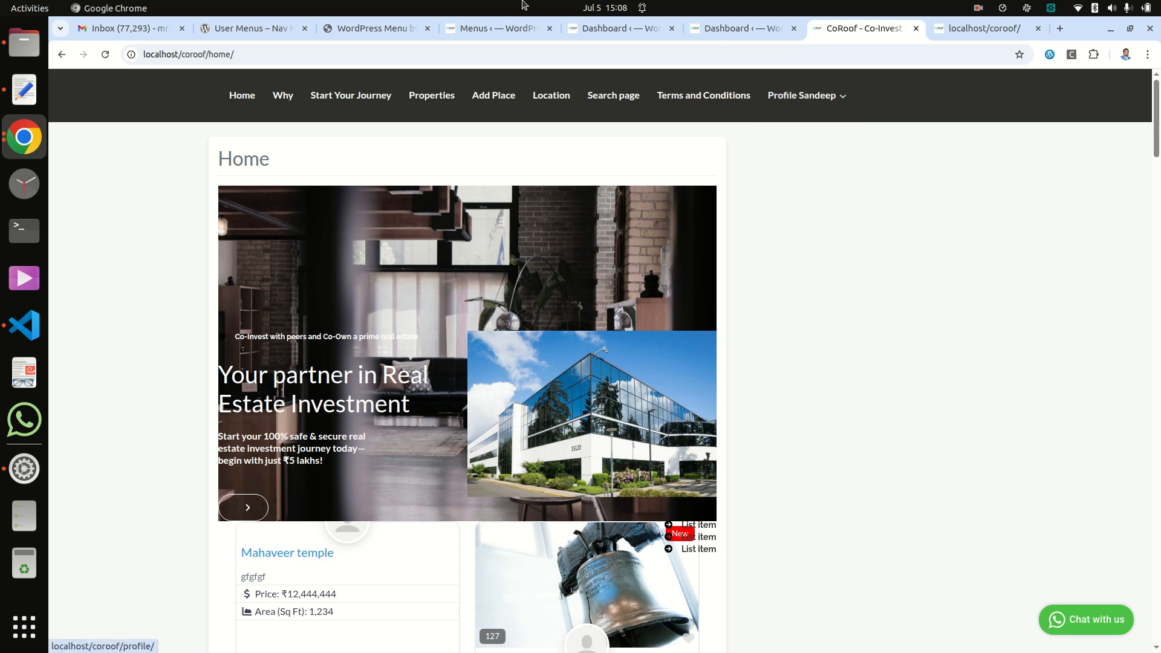
click(263, 29)
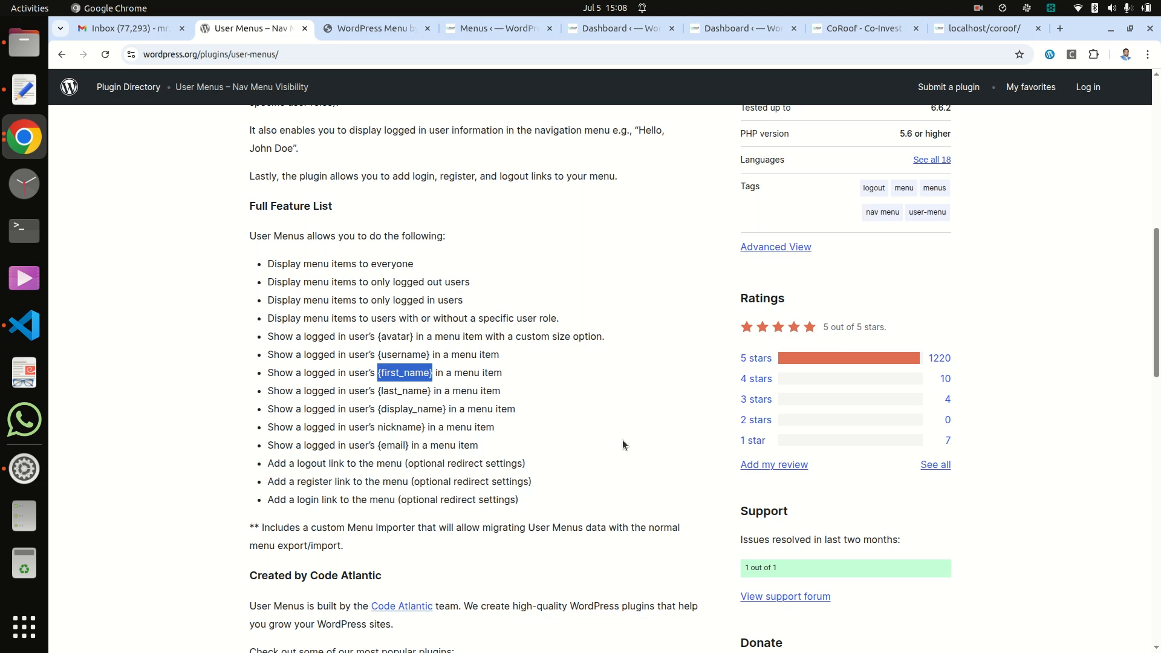
scroll(623, 434, down, 2)
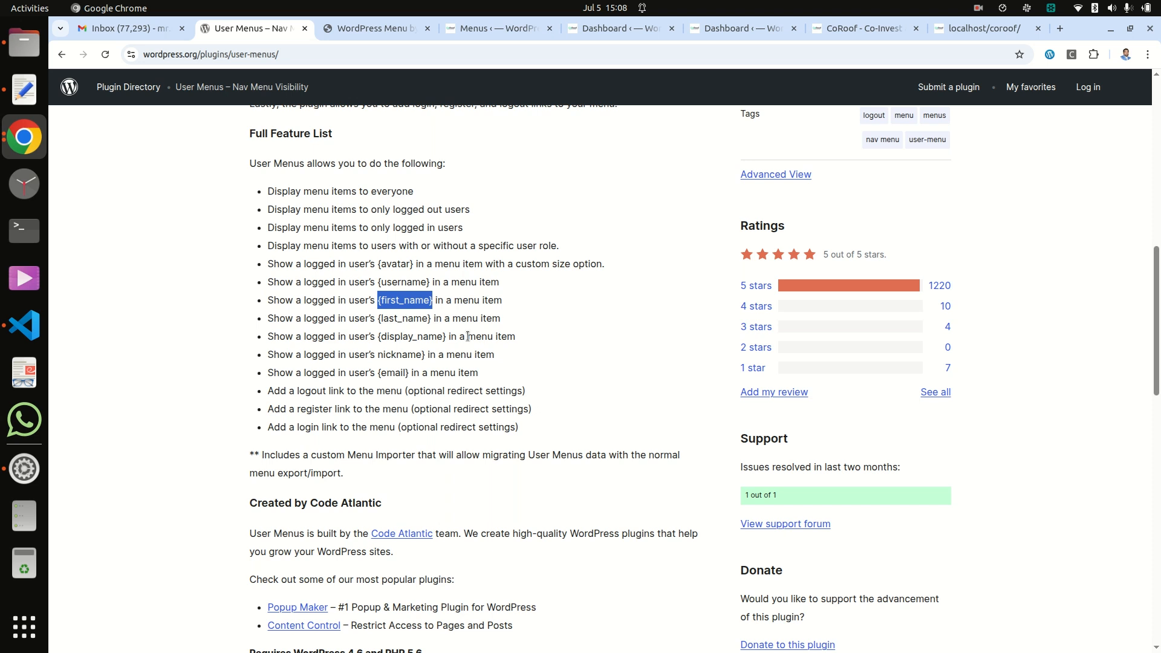
click(271, 335)
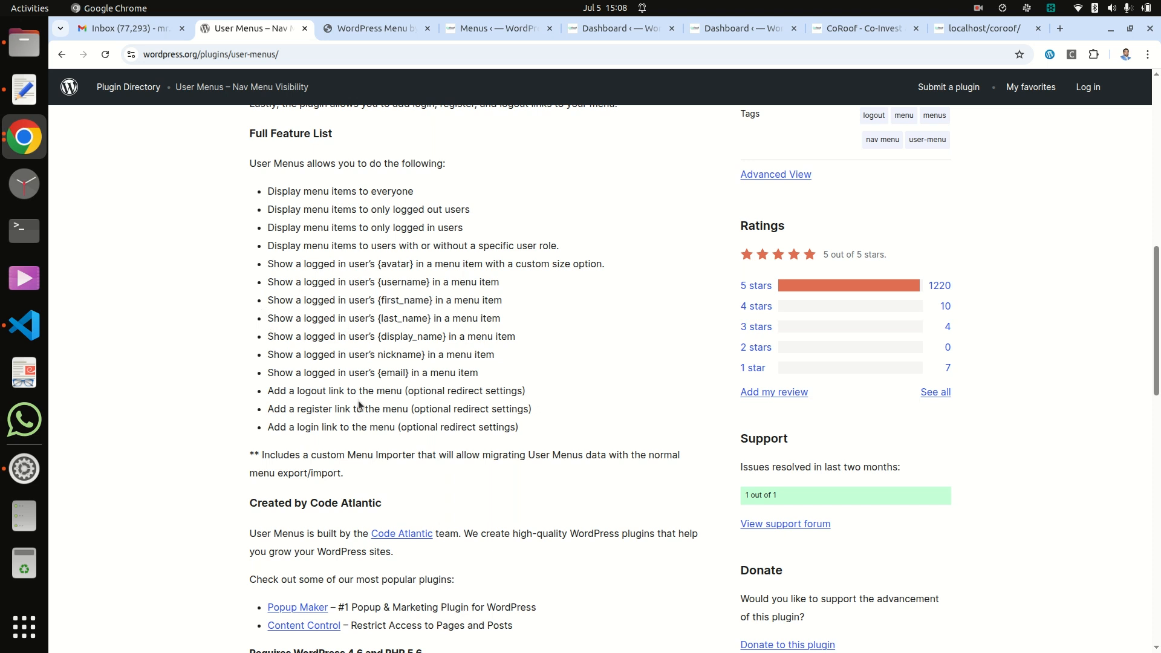
double_click(393, 372)
click(402, 354)
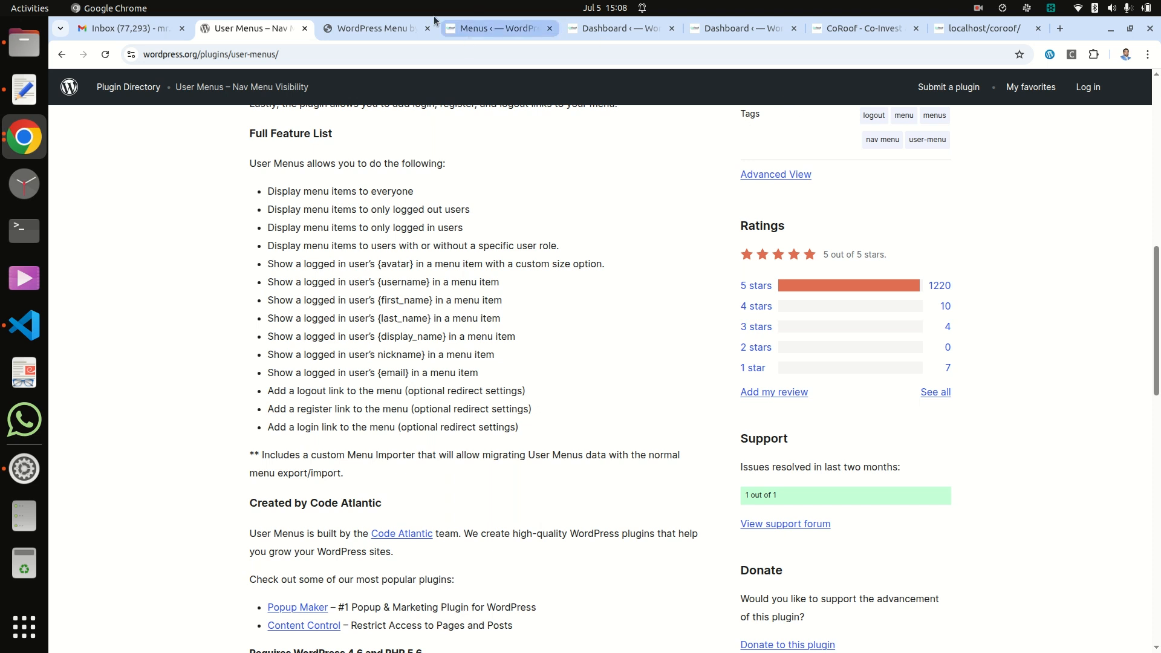
Return to the WordPress Menu slides and advance past the Takeaways slide
click(355, 32)
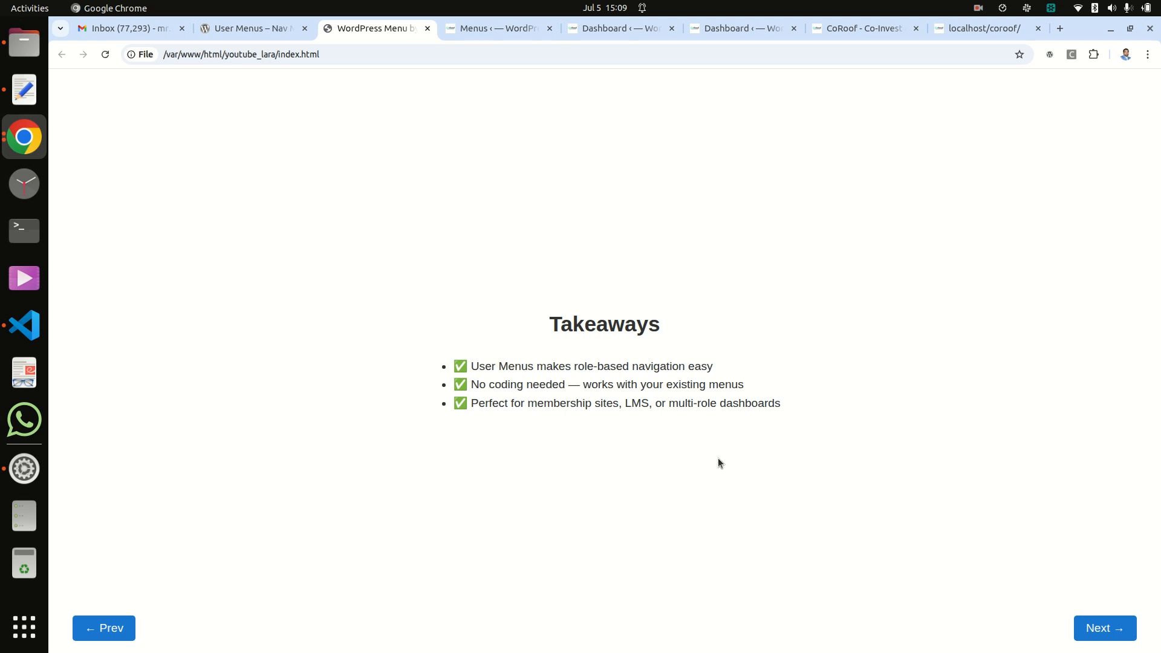
click(1106, 635)
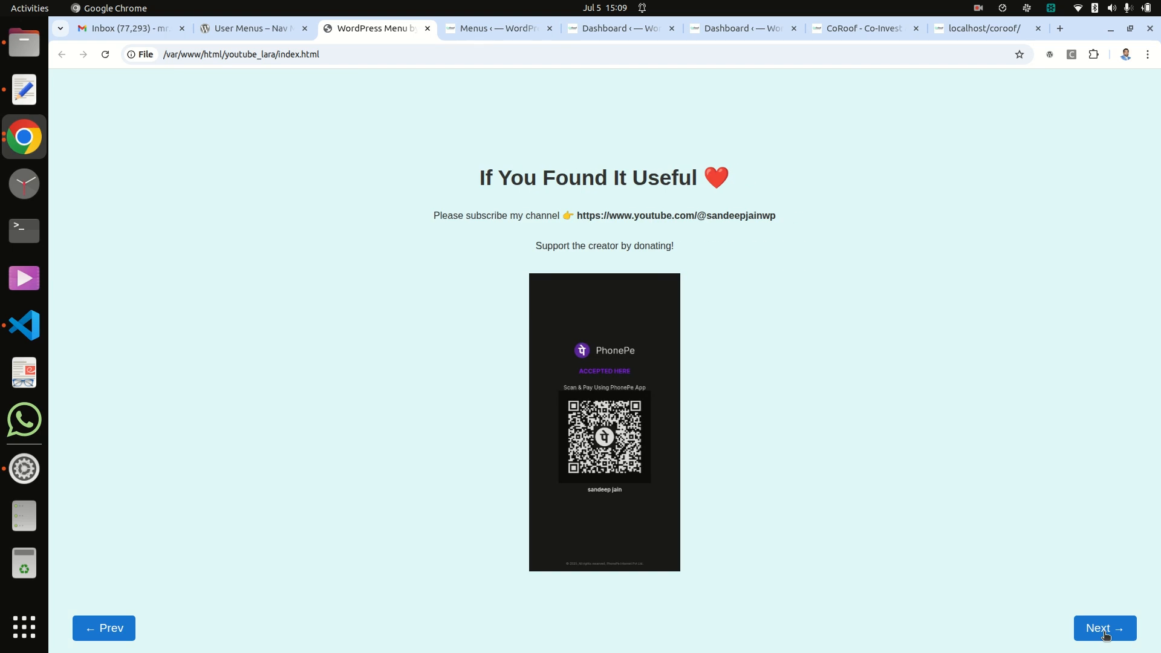